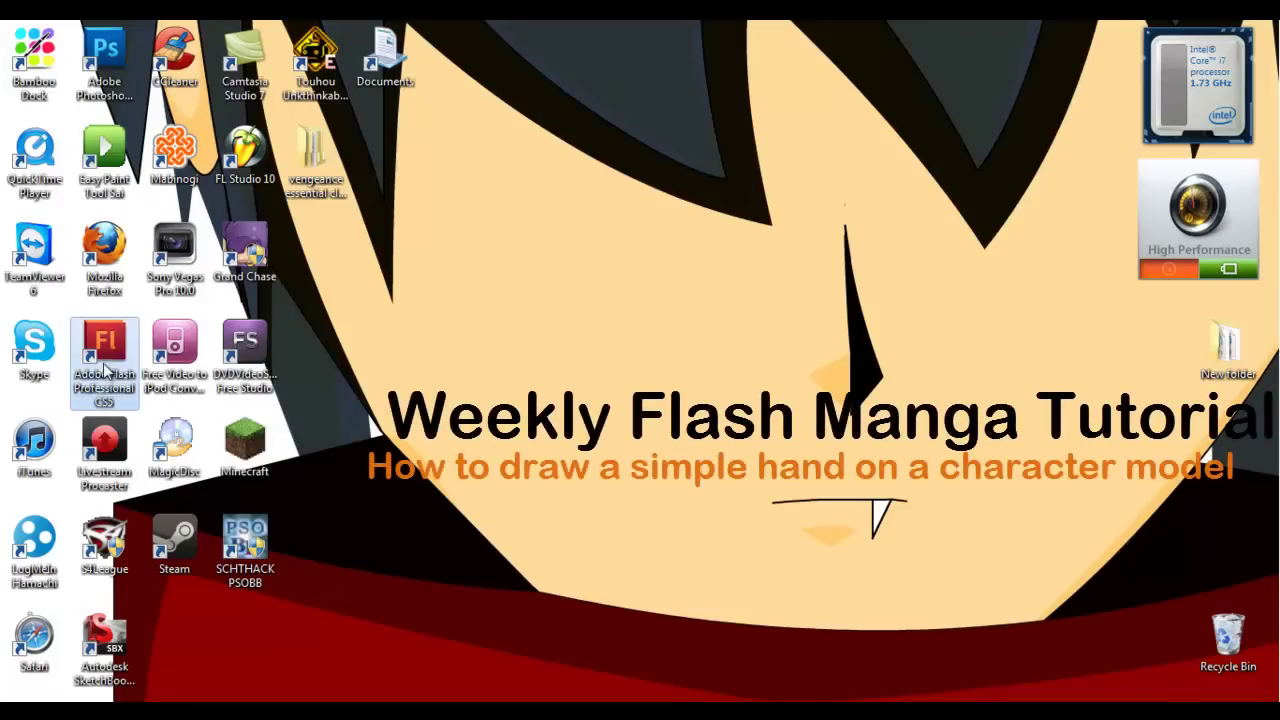
Start Adobe Flash Professional CS5 and open the recent file Clothes Basics.fla
double_click(105, 370)
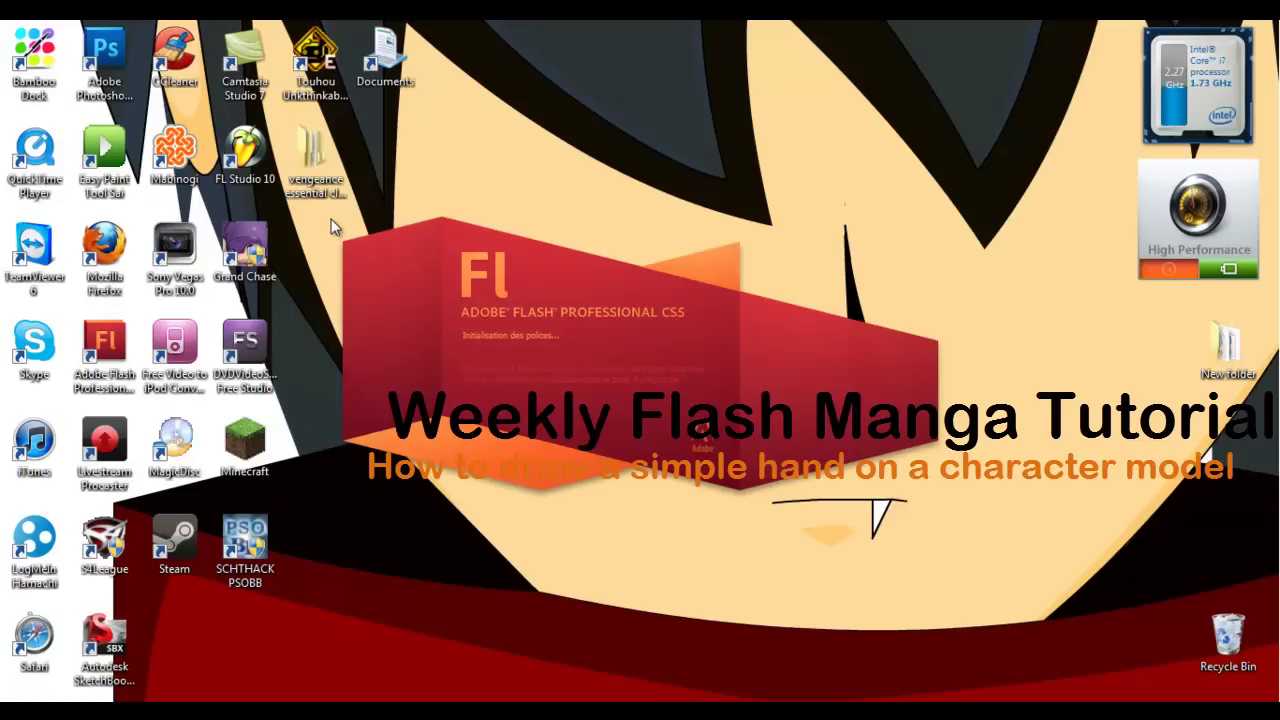
left_click_drag(335, 206, 404, 212)
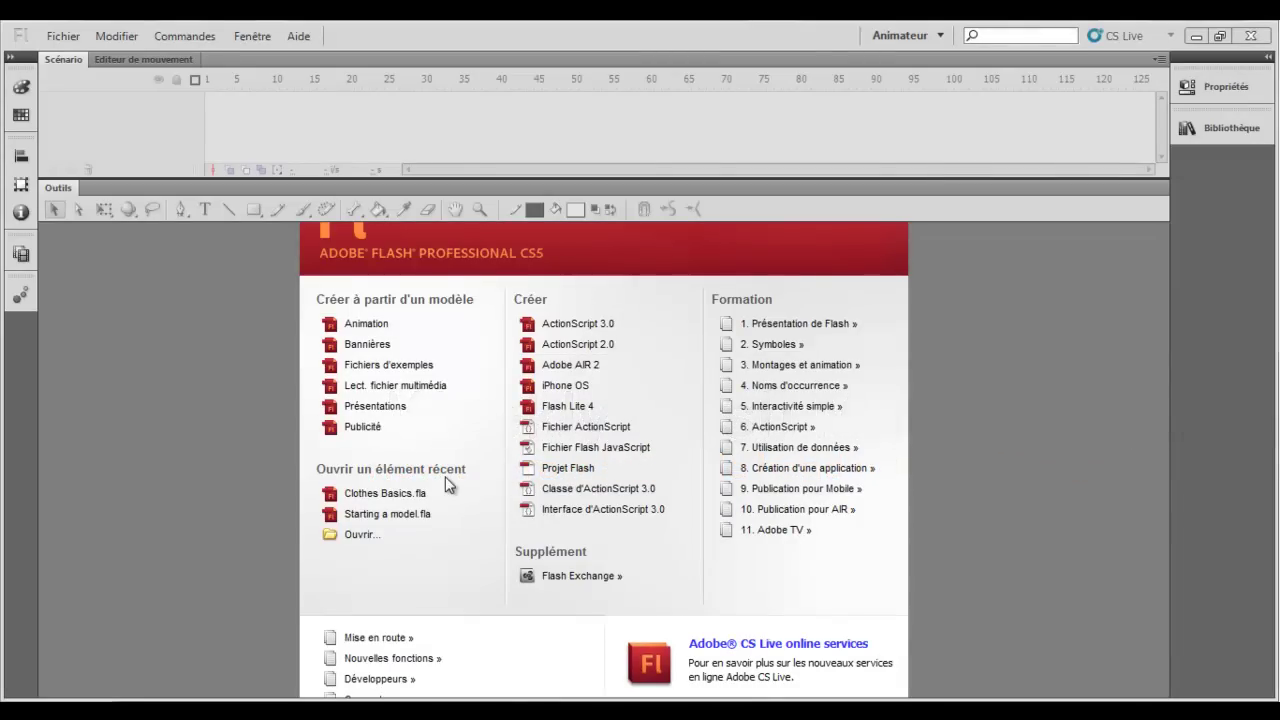
left_click(408, 495)
scroll(408, 499, "down", 3)
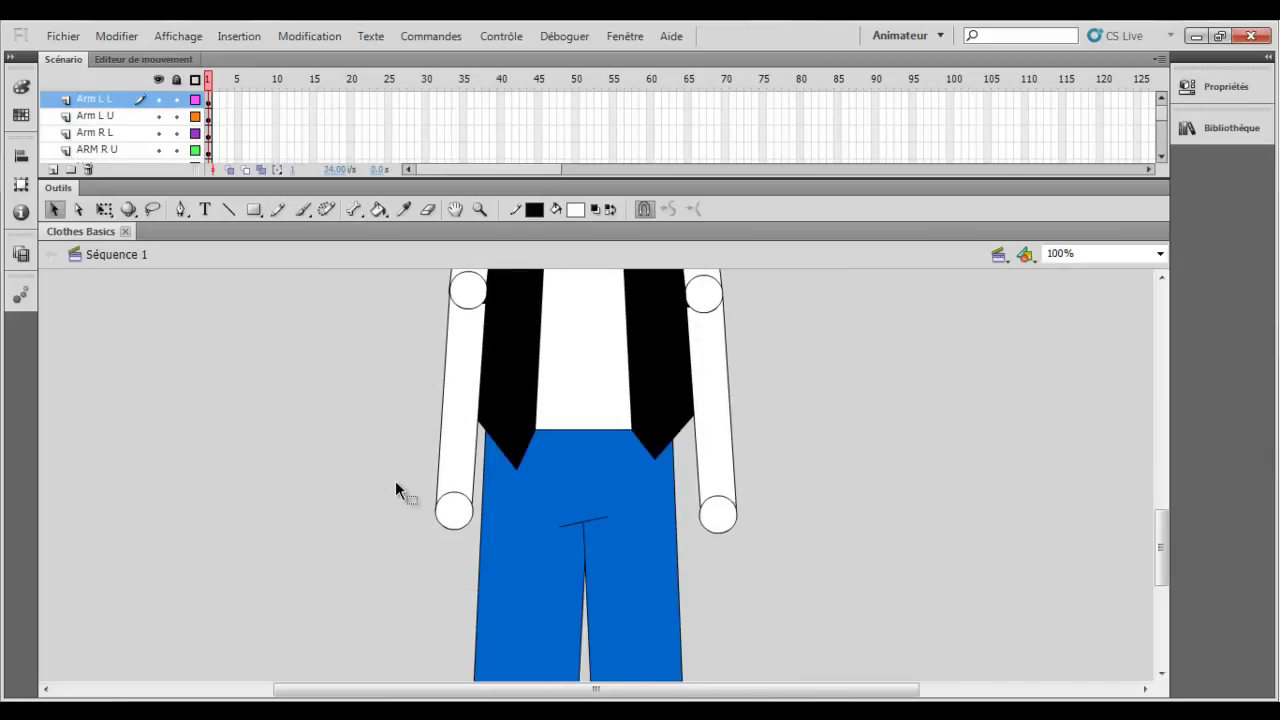
Hide every layer except Arm L L so that only the character's lower arm is shown
scroll(395, 480, "down", 3)
scroll(395, 478, "up", 4)
scroll(395, 478, "down", 4)
scroll(395, 478, "up", 4)
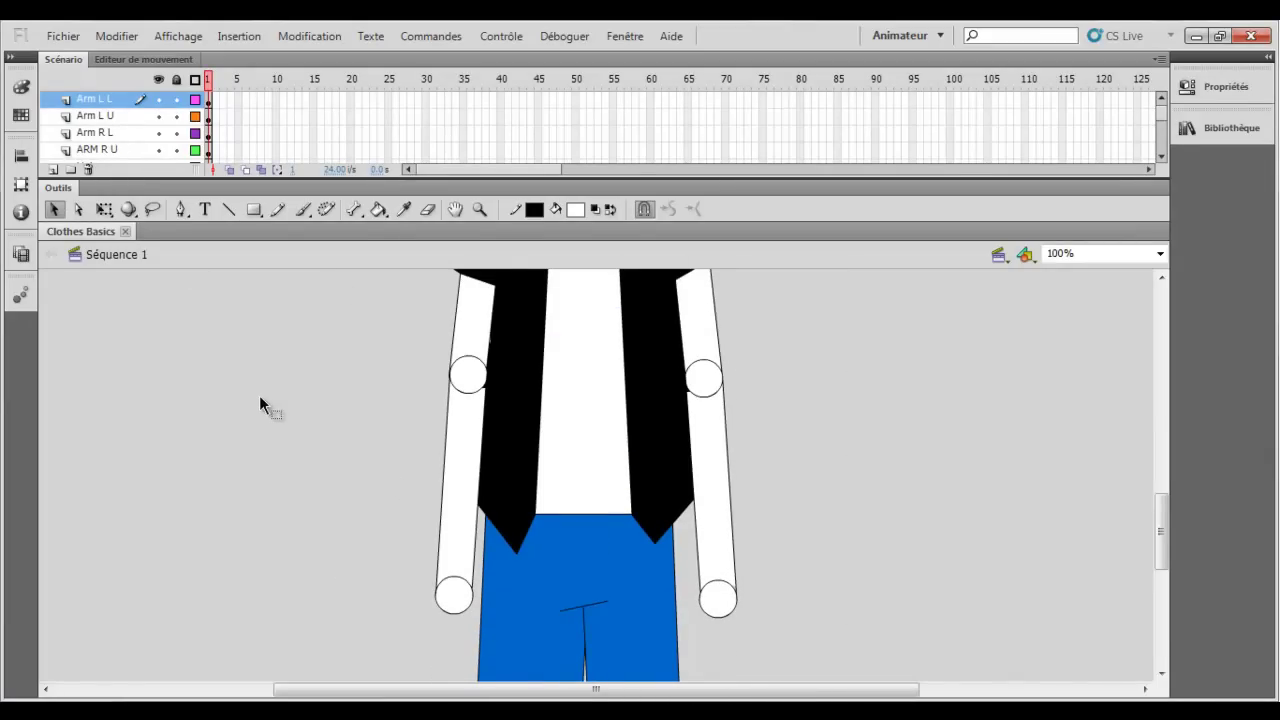
scroll(280, 396, "down", 3)
left_click(228, 209)
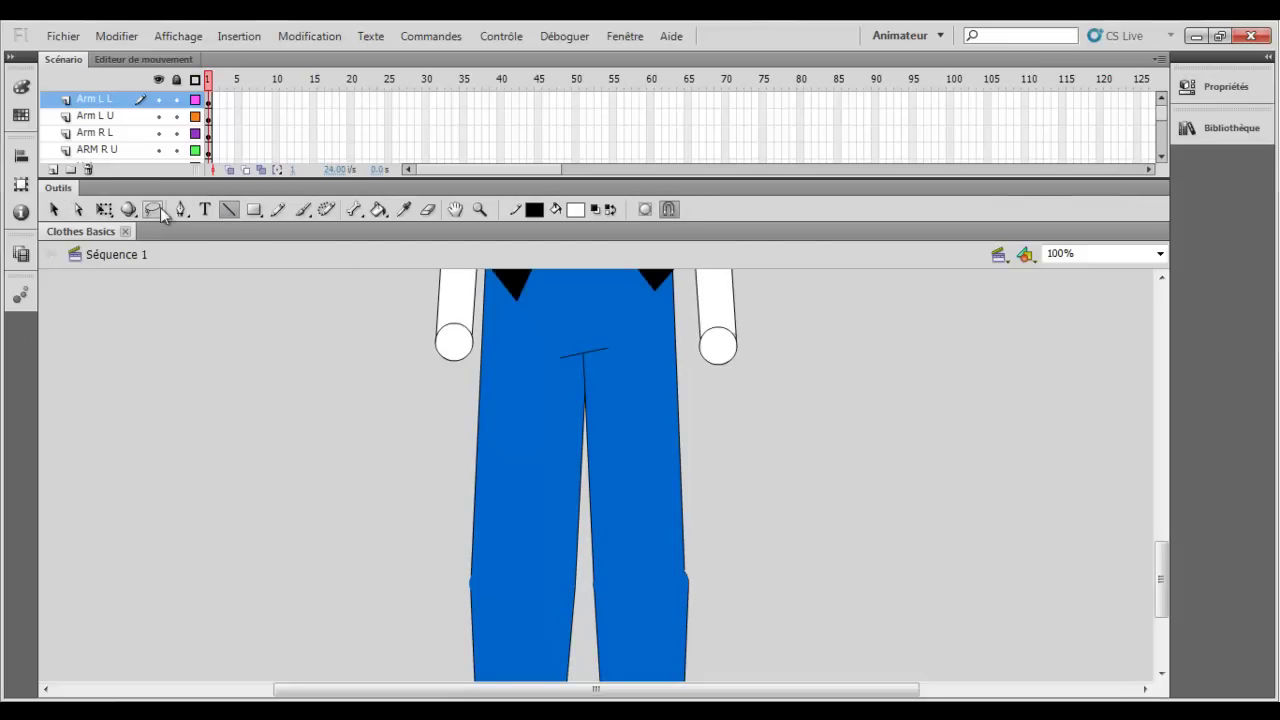
left_click(158, 80)
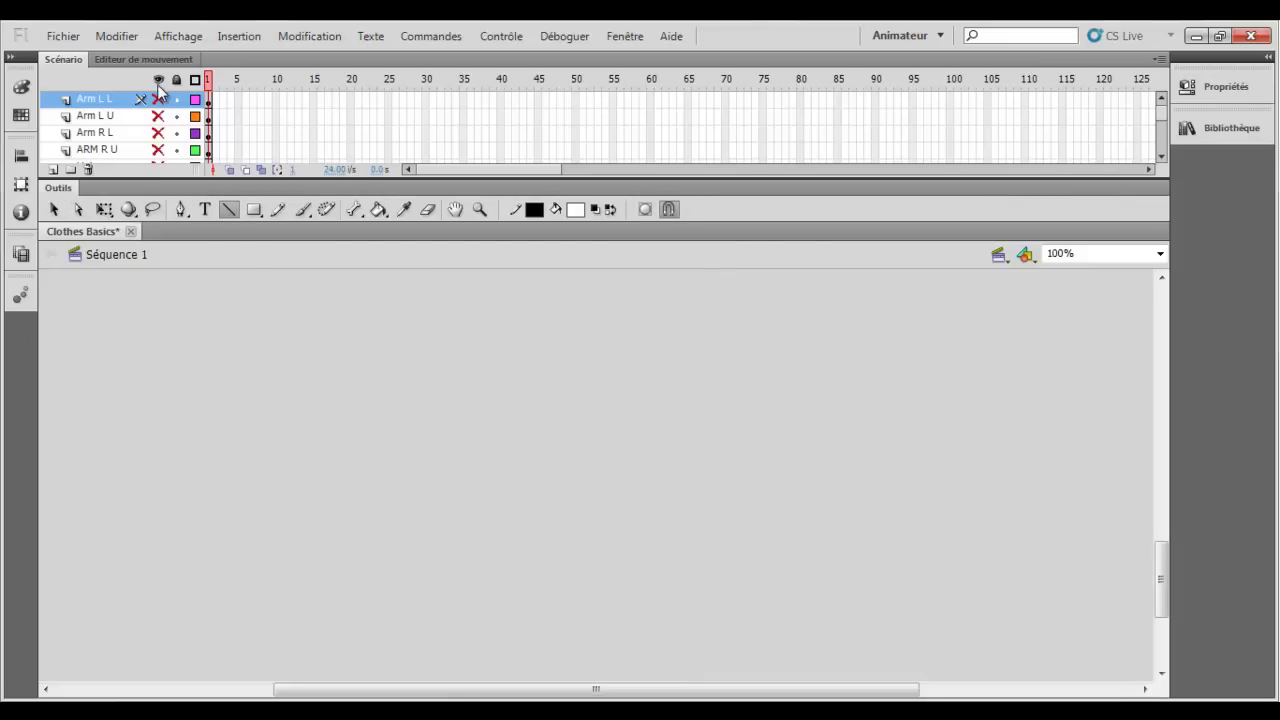
left_click(158, 82)
left_click(158, 82)
left_click(158, 100)
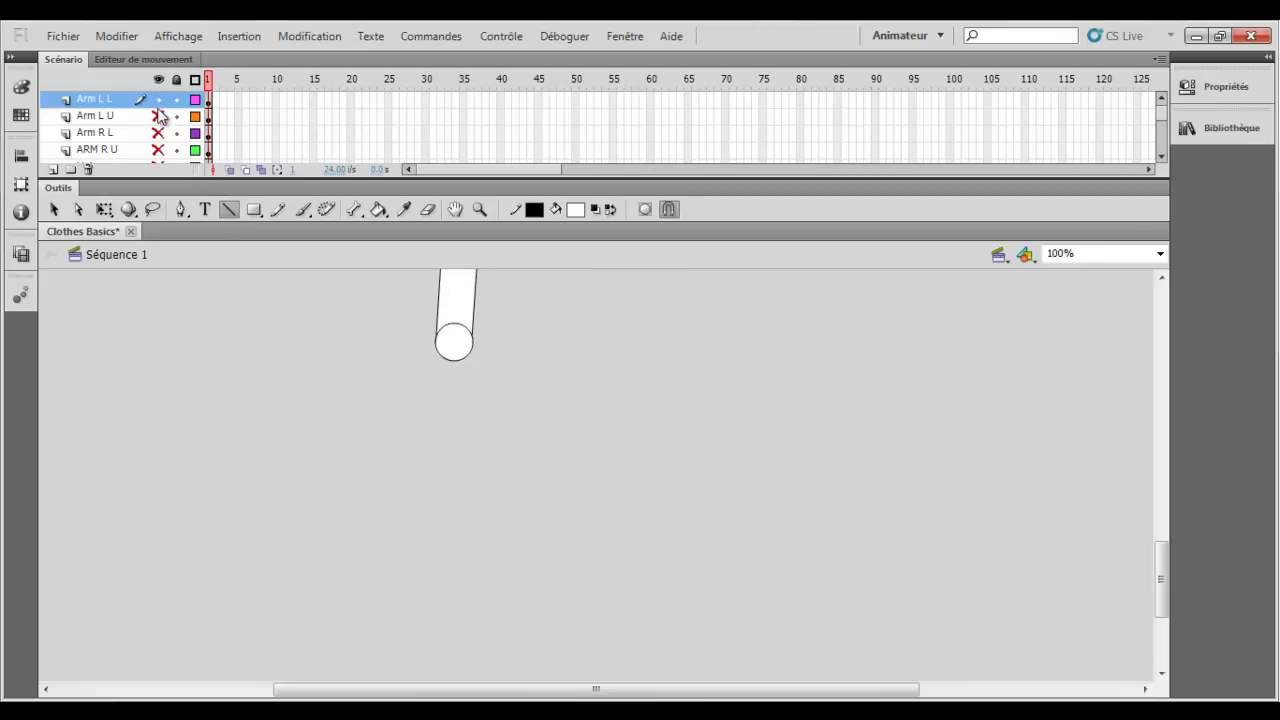
scroll(374, 349, "up", 3)
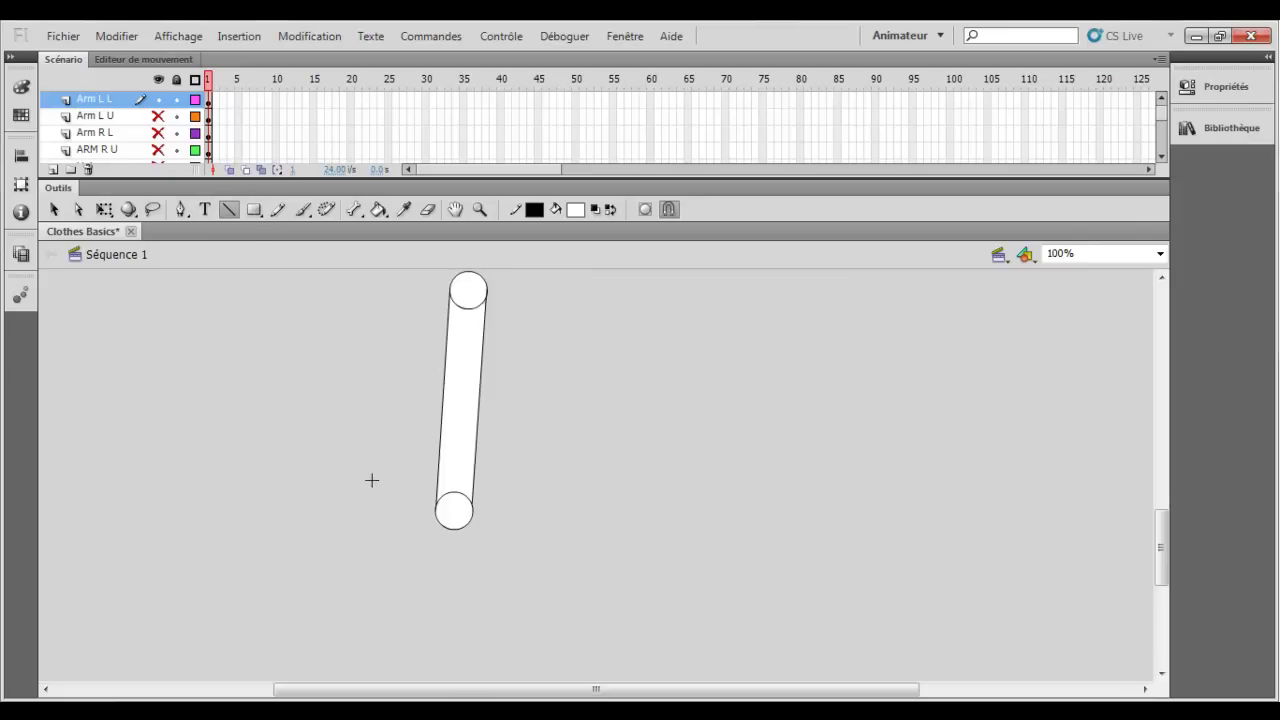
Copy the wrist circle, both fill and outline, at the lower end of the forearm
left_click(56, 210)
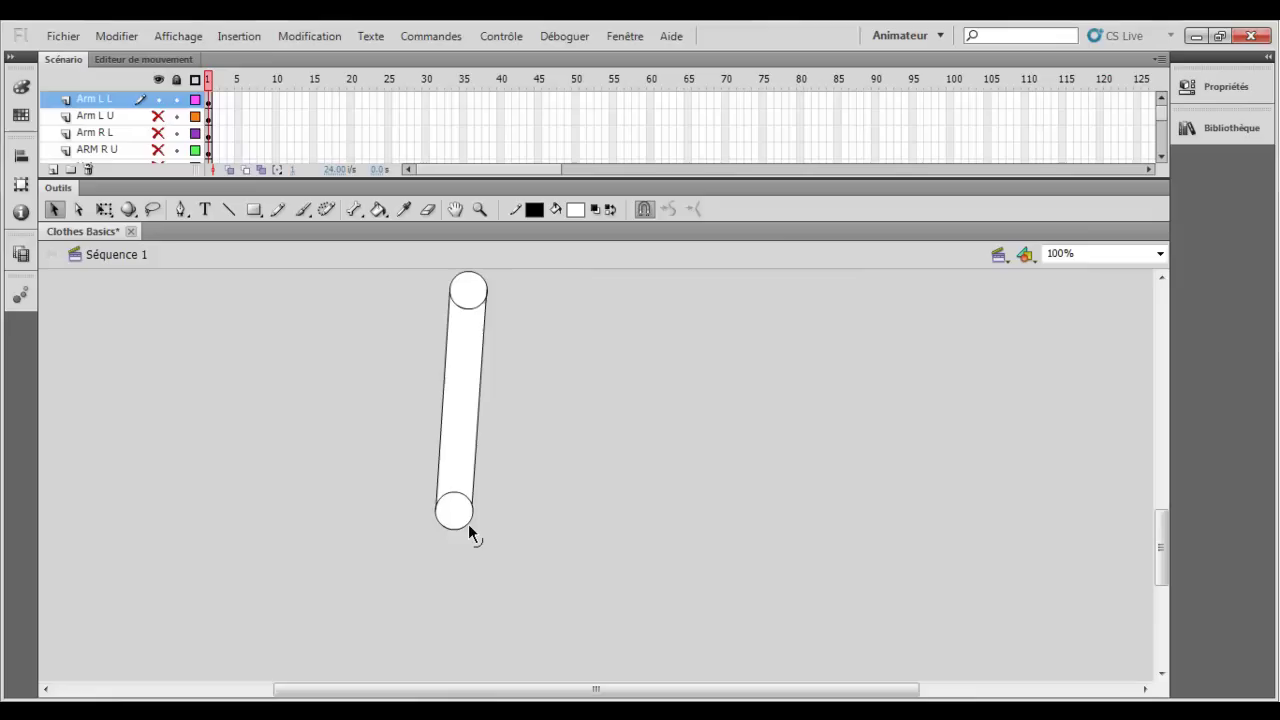
double_click(465, 521)
left_click(475, 522)
left_click(460, 515)
right_click(459, 515)
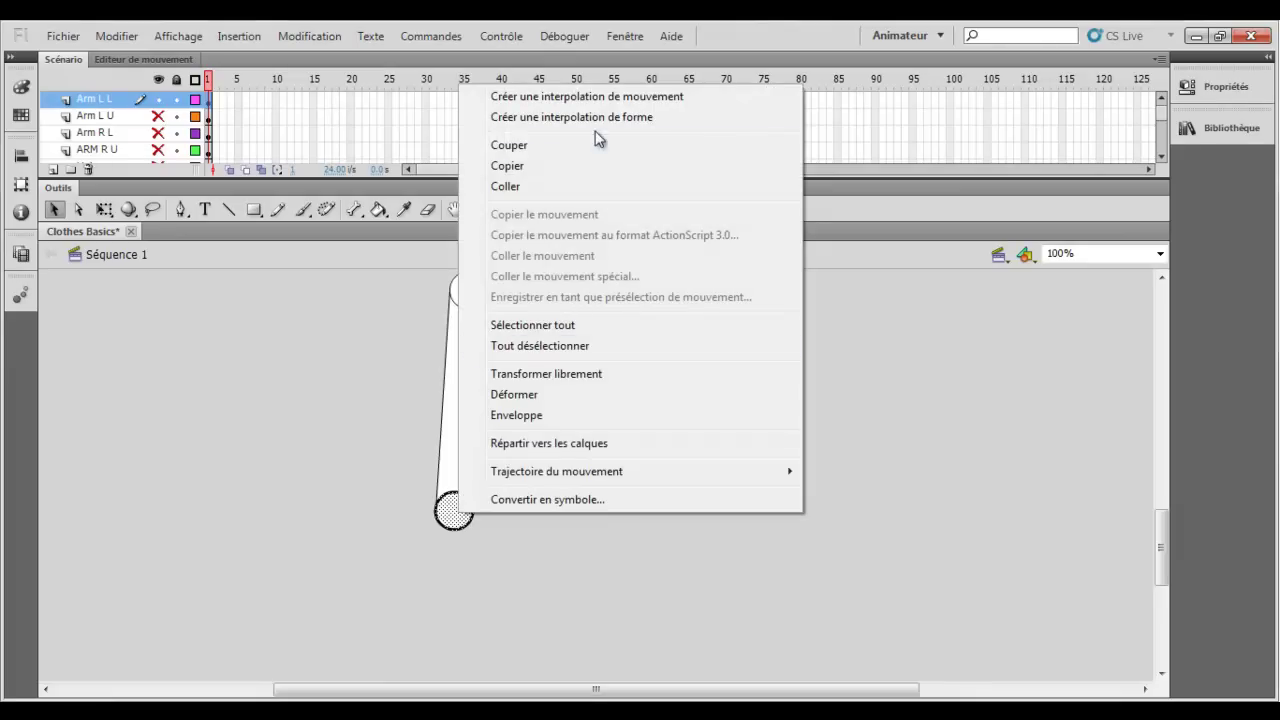
left_click(591, 166)
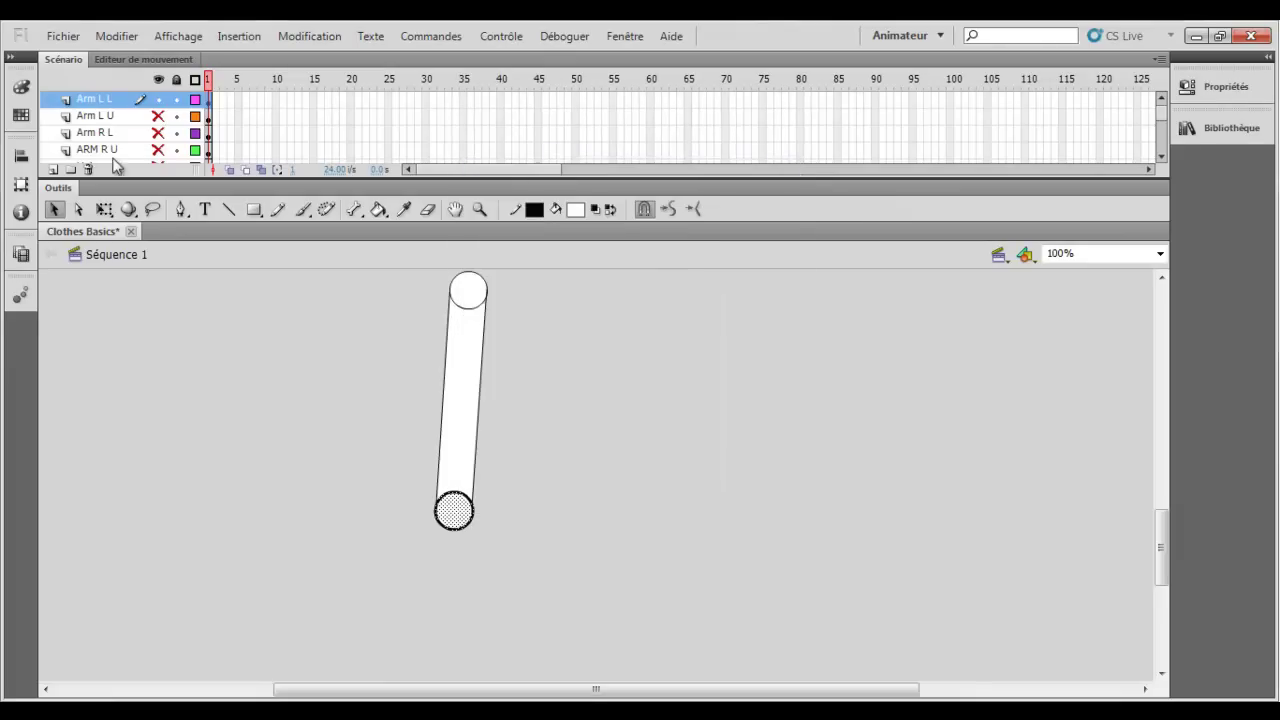
Add a layer named Hand L above Arm L L and paste the copied wrist circle in place on it
left_click(55, 169)
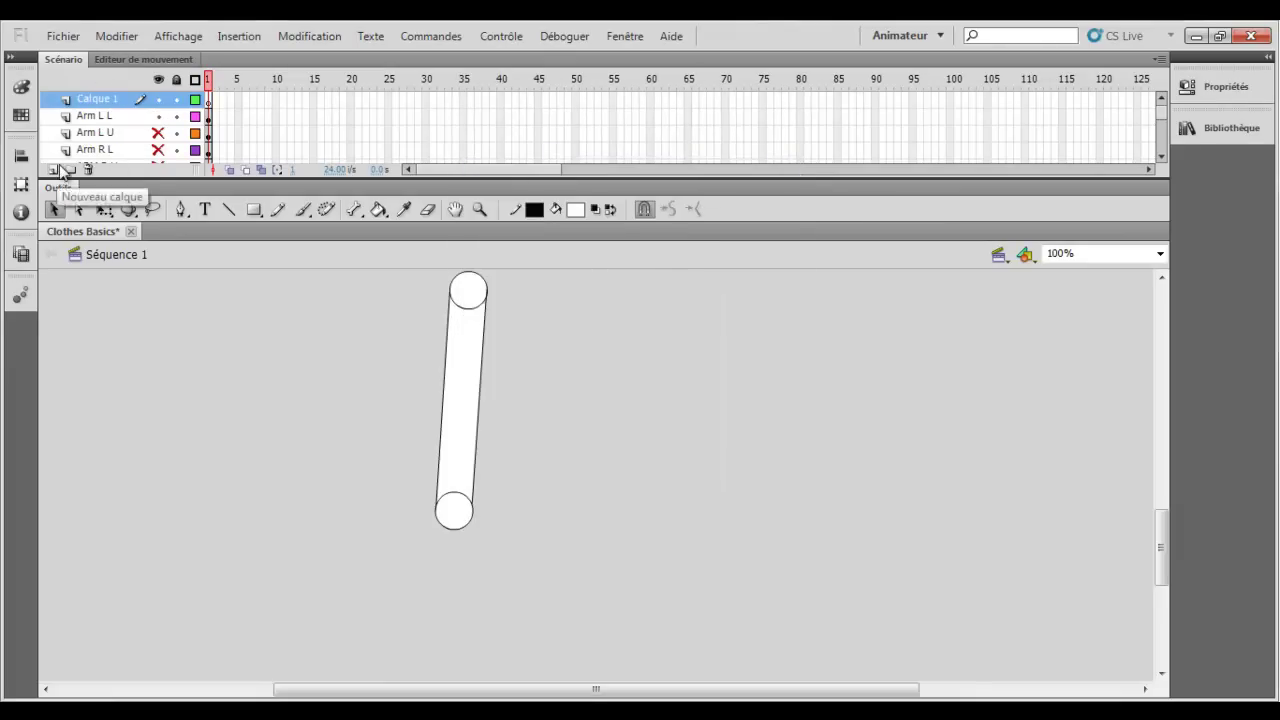
double_click(100, 100)
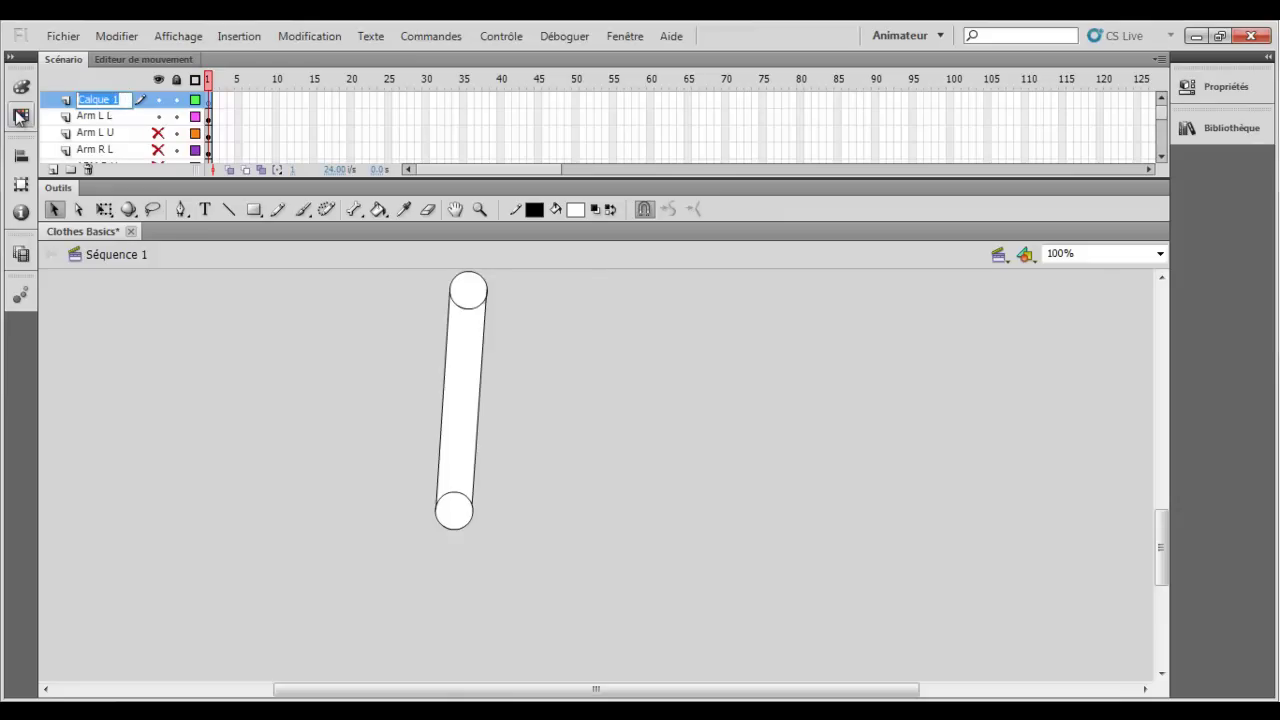
key("BackSpace")
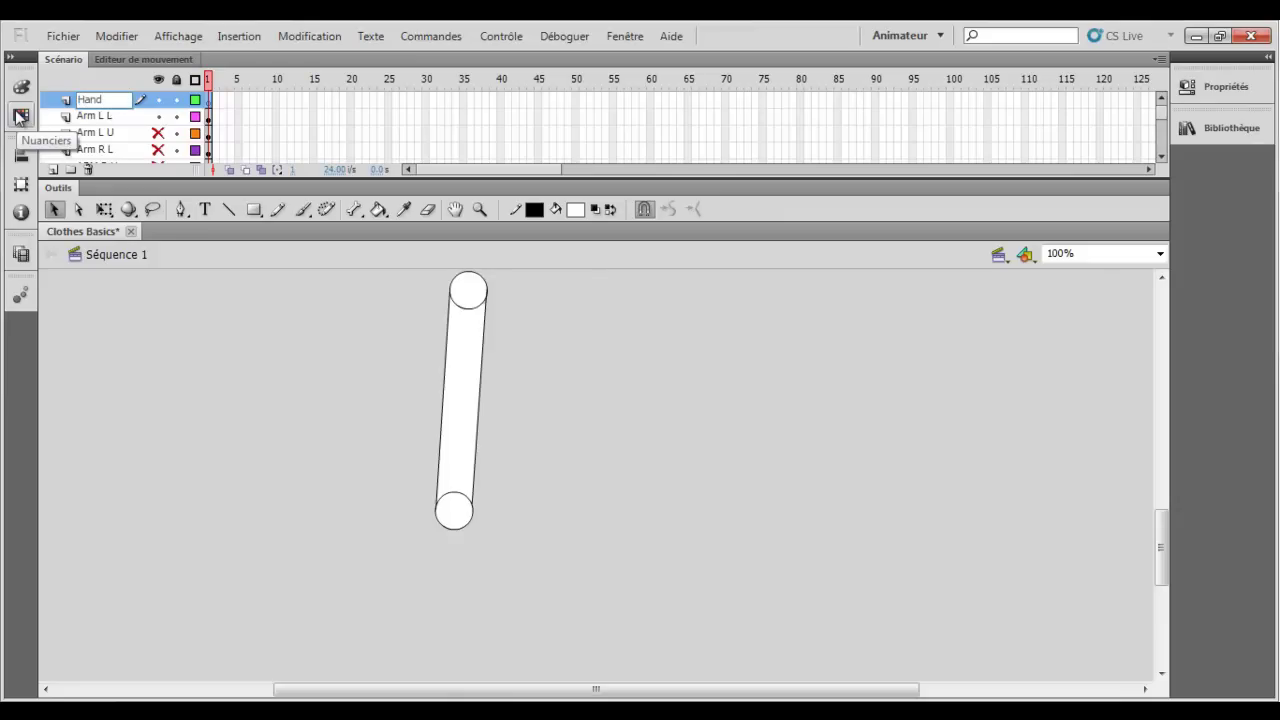
type("Hand L")
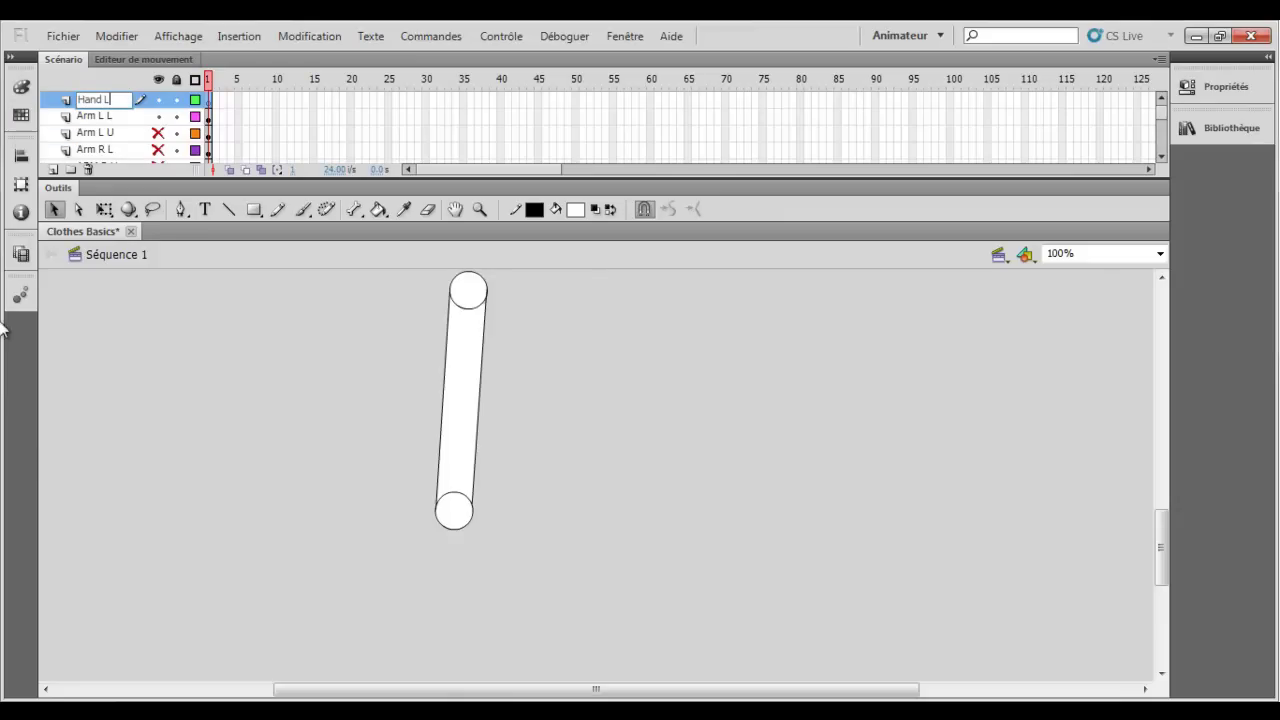
key("Return")
right_click(323, 311)
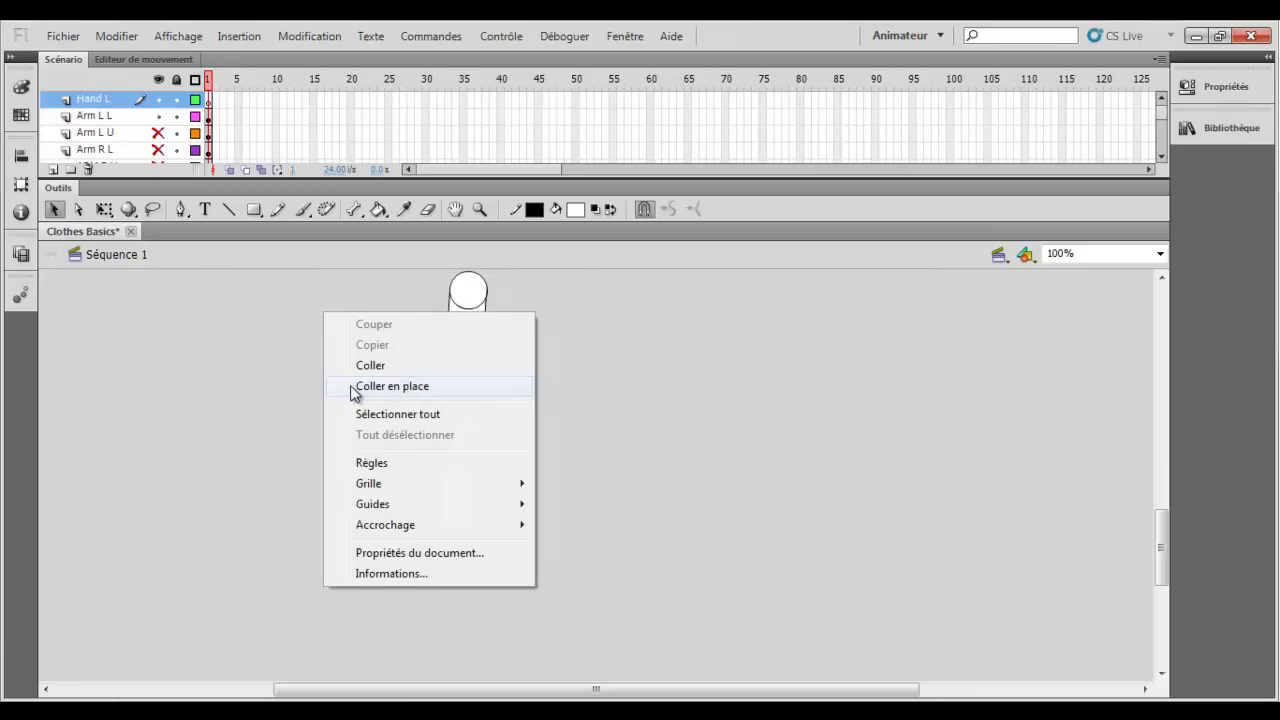
left_click(392, 386)
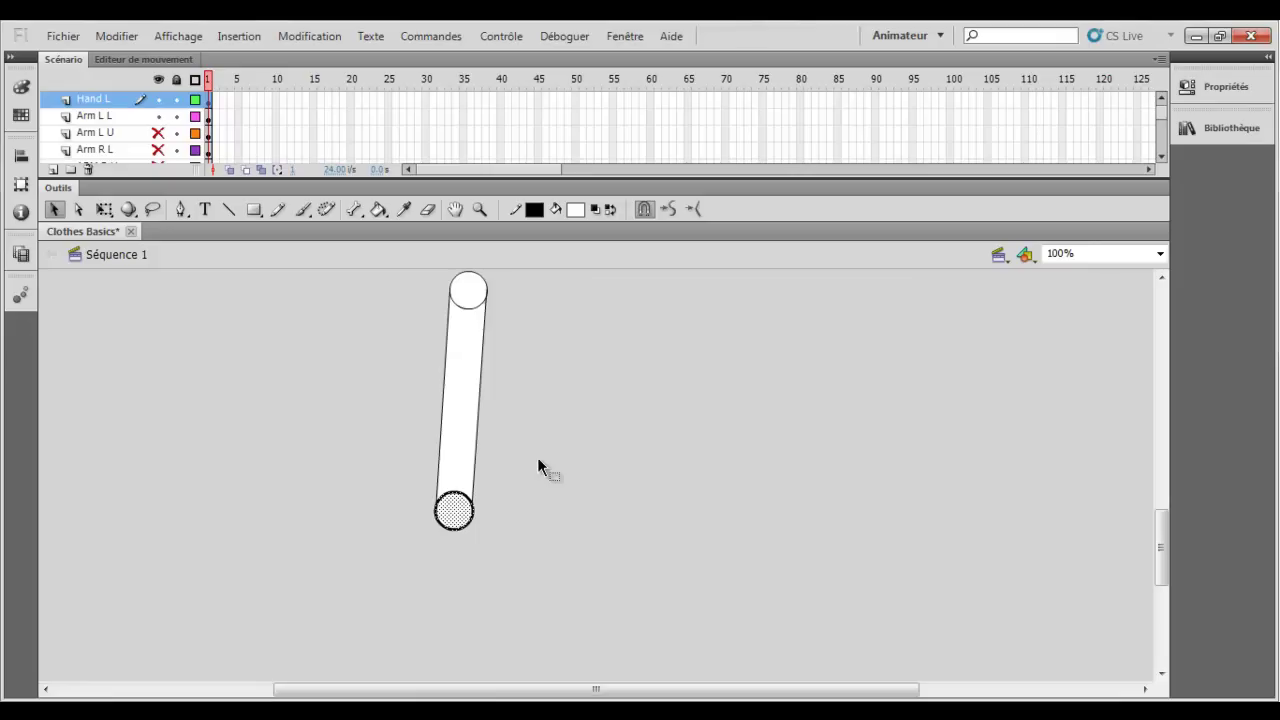
Draw an angular mitten-like hand outline with a separate thumb below the wrist circle, using the Line tool
left_click(228, 211)
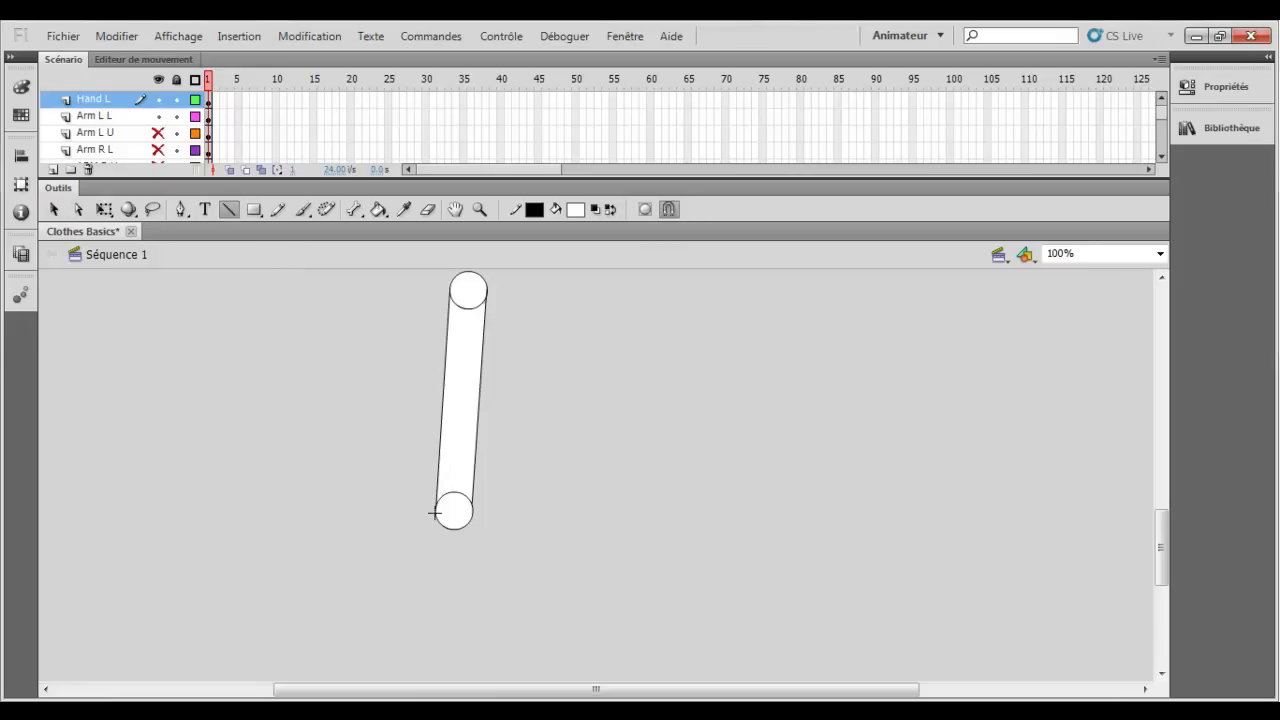
left_click_drag(434, 513, 443, 587)
left_click_drag(443, 587, 466, 573)
left_click_drag(466, 573, 453, 541)
mouse_move(453, 541)
left_mouse_down()
mouse_move(483, 531)
mouse_move(473, 541)
left_mouse_up()
left_click_drag(473, 541, 475, 504)
scroll(439, 549, "down", 3)
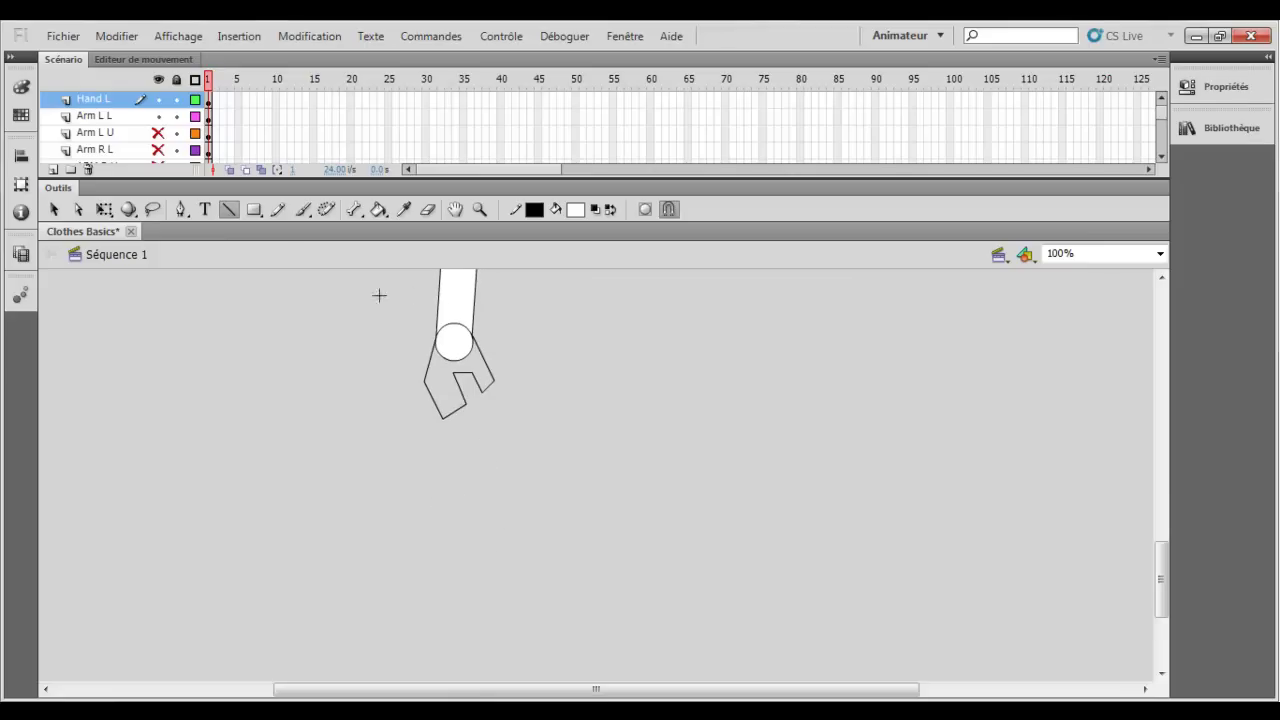
At 400% zoom, round the thumb tip and curve the gap beside the thumb and the hand's outer edge
left_click(54, 209)
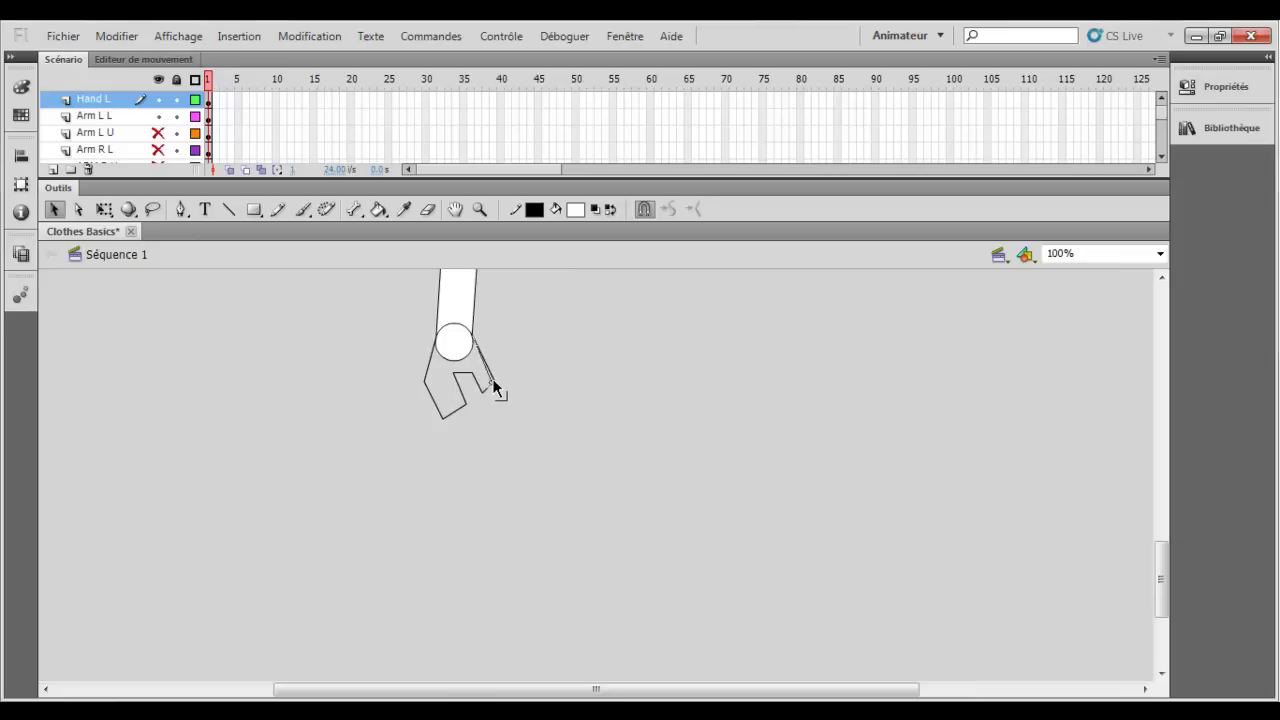
left_click_drag(495, 381, 492, 381)
left_click(1160, 253)
left_click(1062, 354)
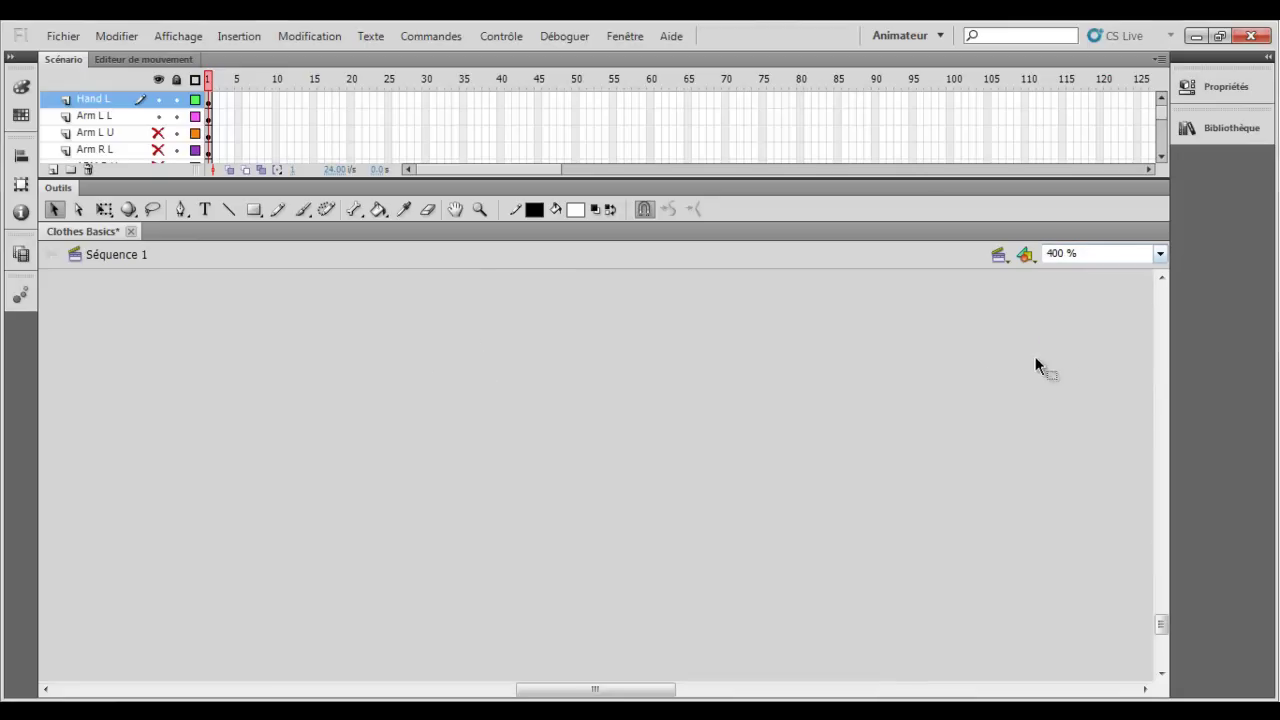
left_click_drag(594, 689, 540, 686)
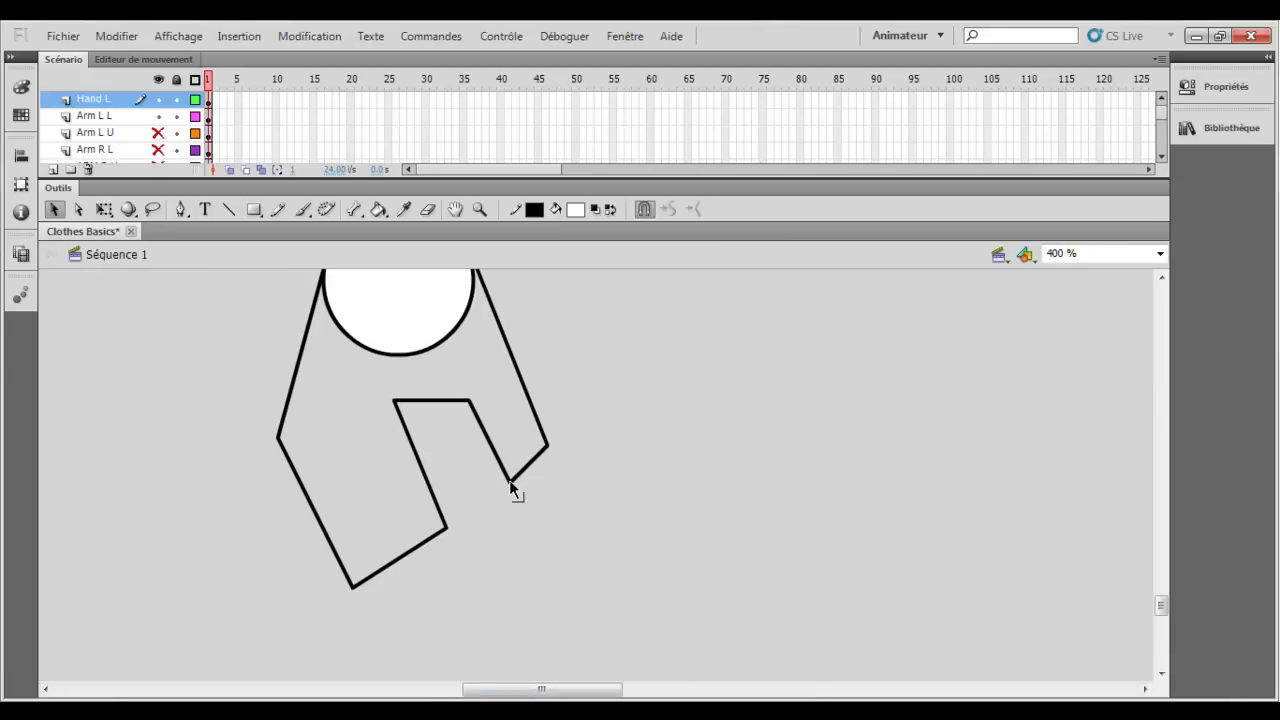
left_click_drag(550, 442, 515, 480)
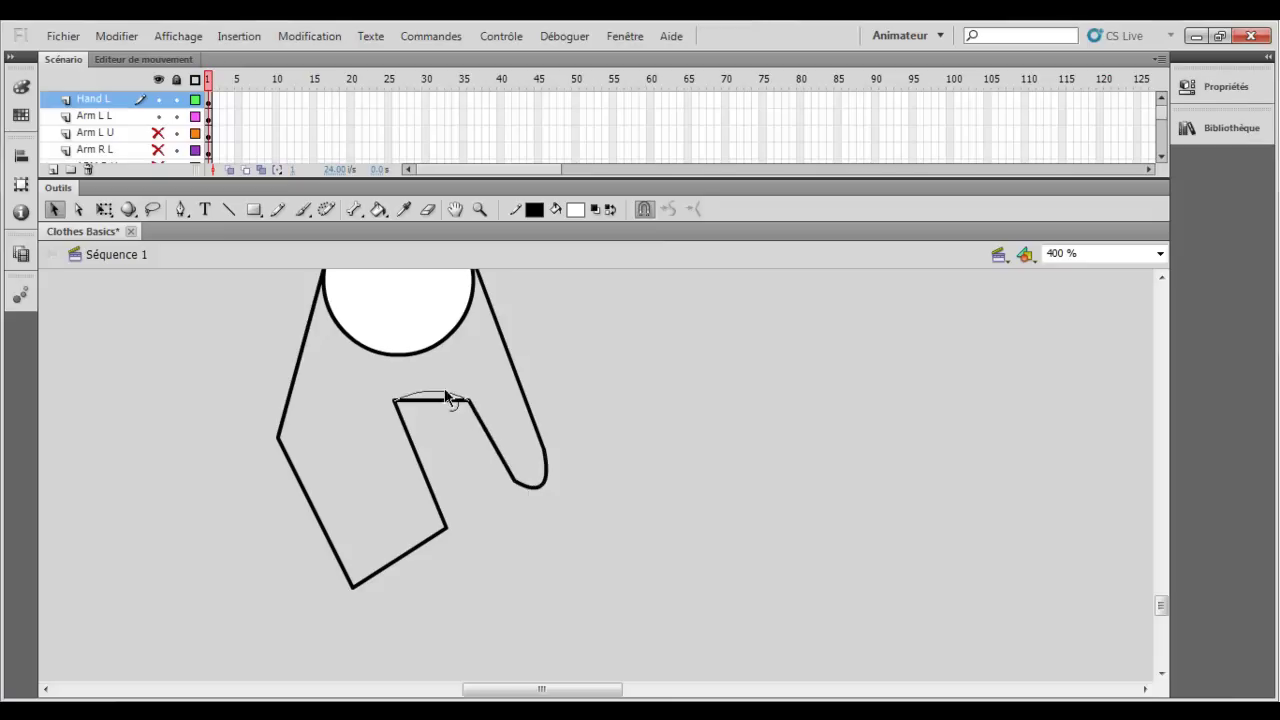
left_click_drag(396, 410, 407, 418)
left_click_drag(311, 506, 307, 513)
left_click_drag(302, 366, 293, 364)
Draw two slanted lines inside the hand down to its lower edge, dividing it into three fingers
left_click(229, 209)
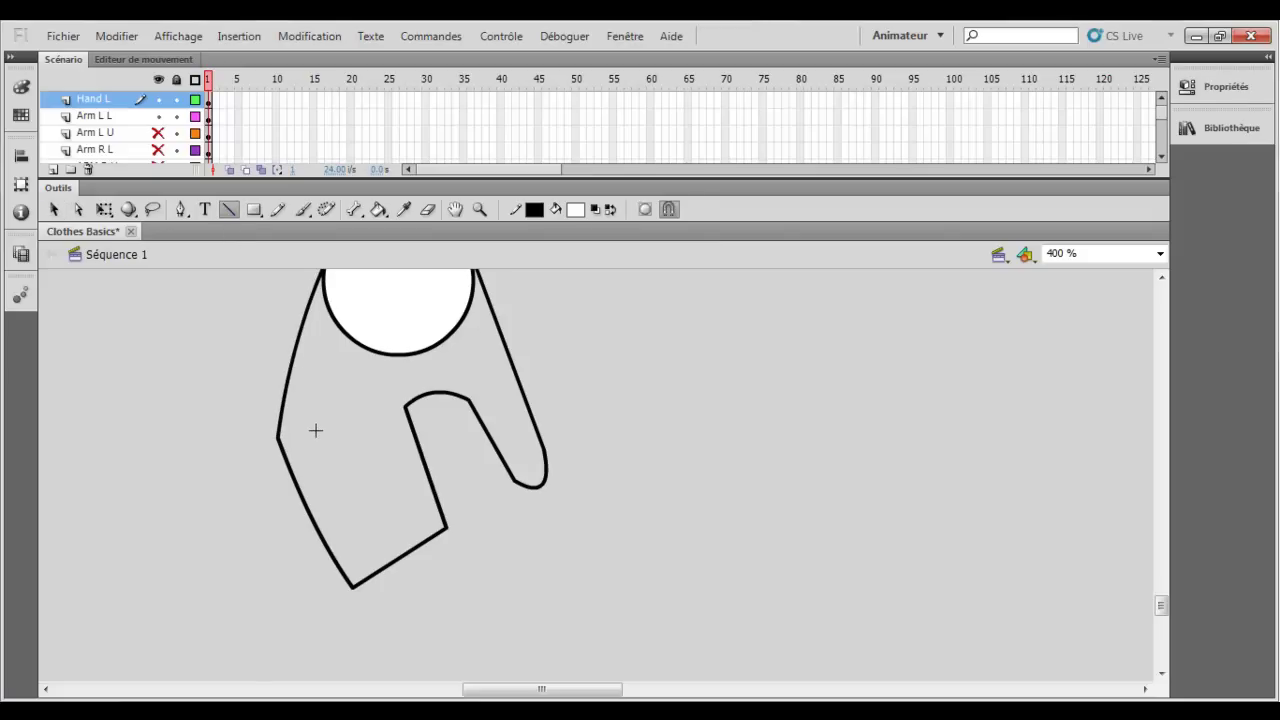
mouse_move(309, 430)
left_mouse_down()
mouse_move(354, 563)
mouse_move(375, 571)
left_mouse_up()
mouse_move(354, 421)
left_mouse_down()
mouse_move(366, 500)
mouse_move(410, 548)
left_mouse_up()
scroll(481, 525, "down", 2)
scroll(470, 510, "up", 2)
scroll(460, 495, "down", 2)
scroll(450, 475, "up", 2)
scroll(420, 520, "down", 2)
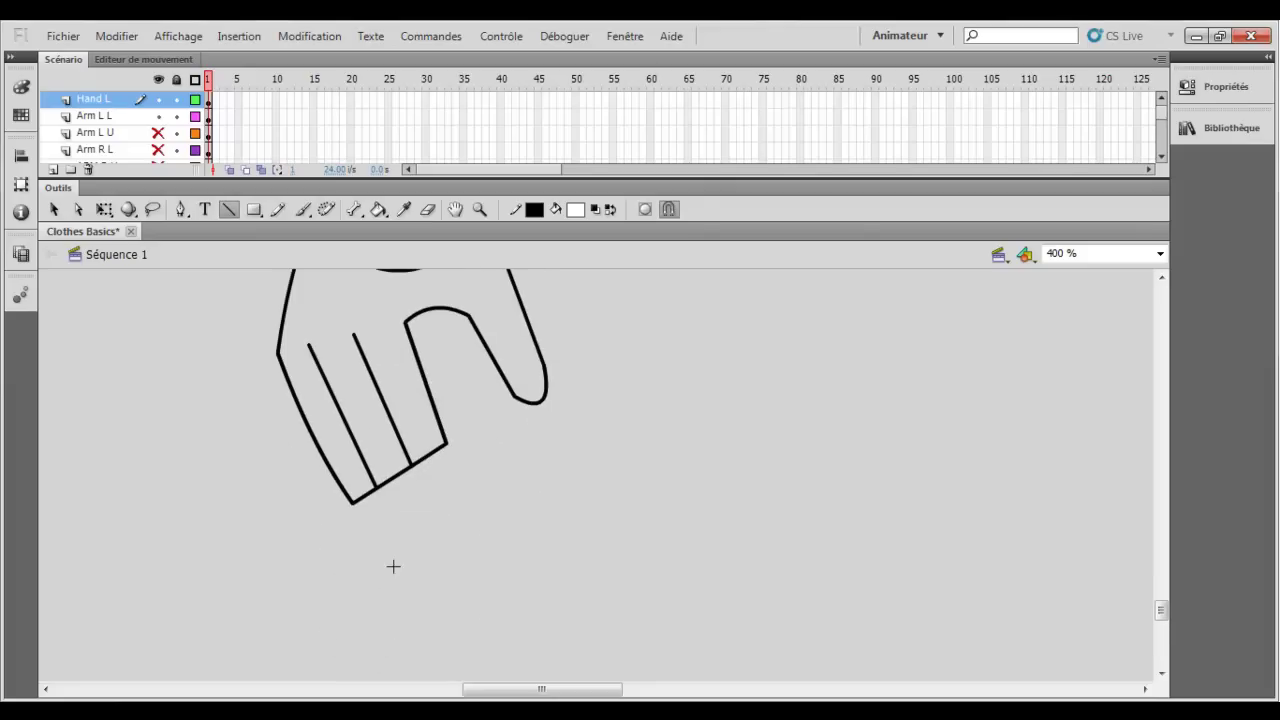
Extend the middle finger past the hand's lower edge with three straight lines
left_click_drag(375, 487, 398, 527)
left_click_drag(410, 463, 432, 506)
left_click_drag(432, 506, 398, 527)
Delete the line crossing the middle finger and round the tips of the three fingers
left_click(54, 209)
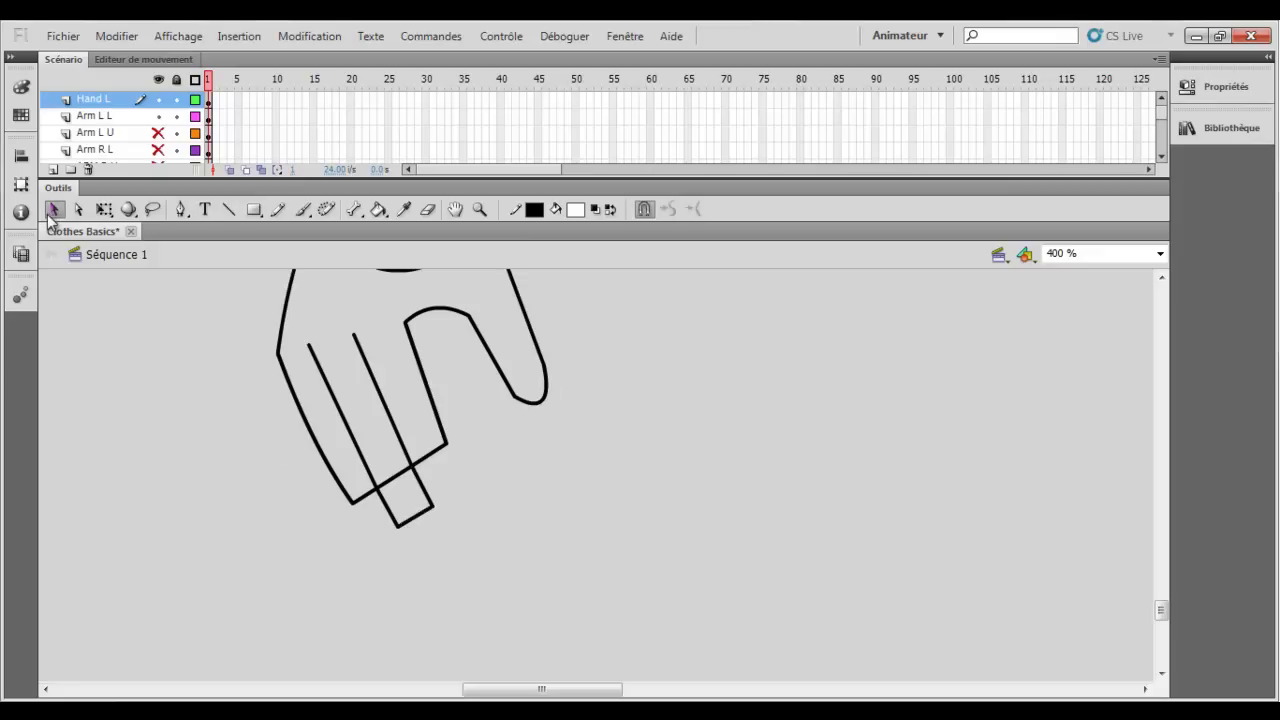
left_click(405, 469)
key("Delete")
left_click_drag(433, 508, 422, 497)
left_click_drag(392, 520, 410, 522)
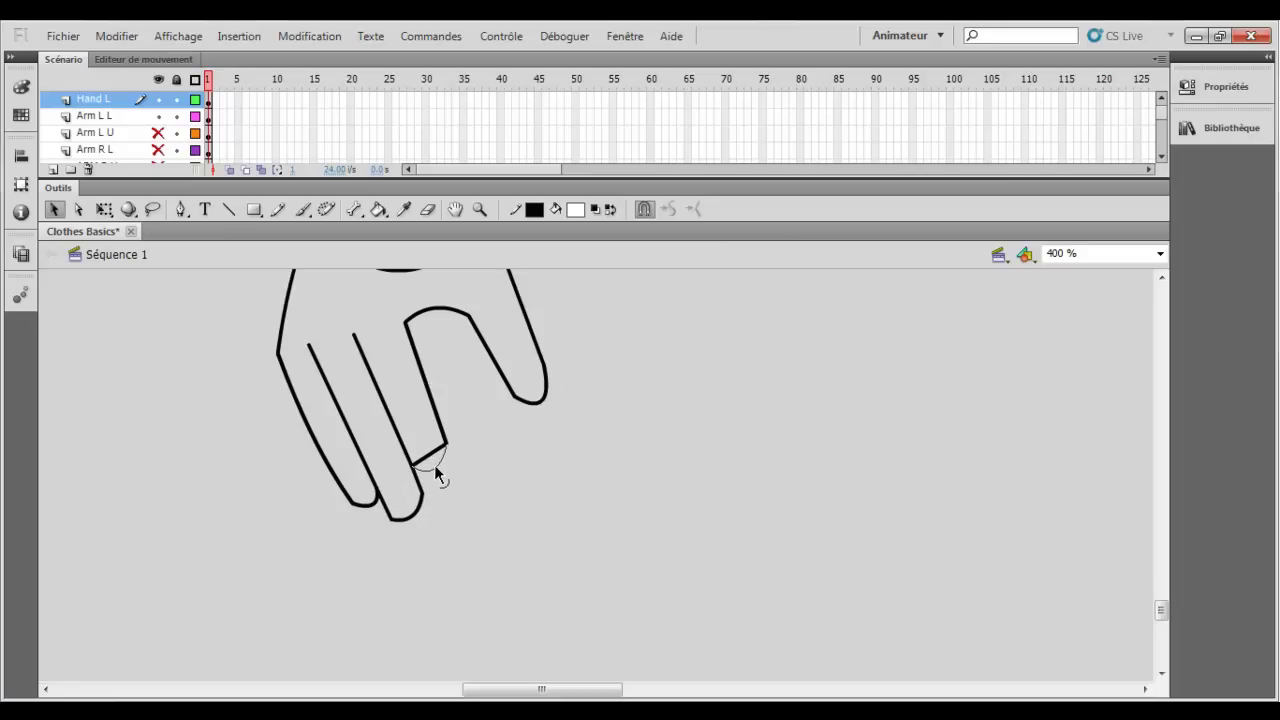
Reshape the gap between index finger and thumb and make the thumb shorter and slimmer
scroll(438, 431, "up", 5)
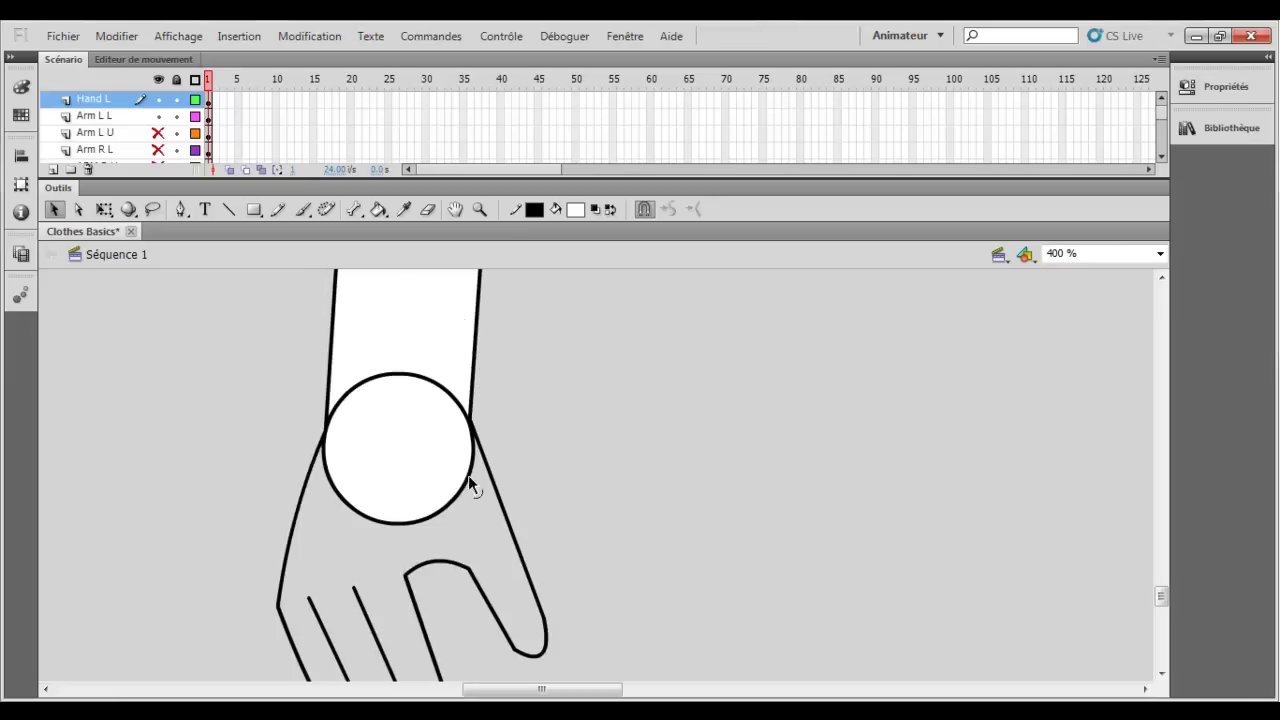
scroll(395, 560, "down", 3)
left_click_drag(408, 407, 454, 397)
left_click_drag(541, 489, 510, 496)
left_click_drag(546, 457, 531, 462)
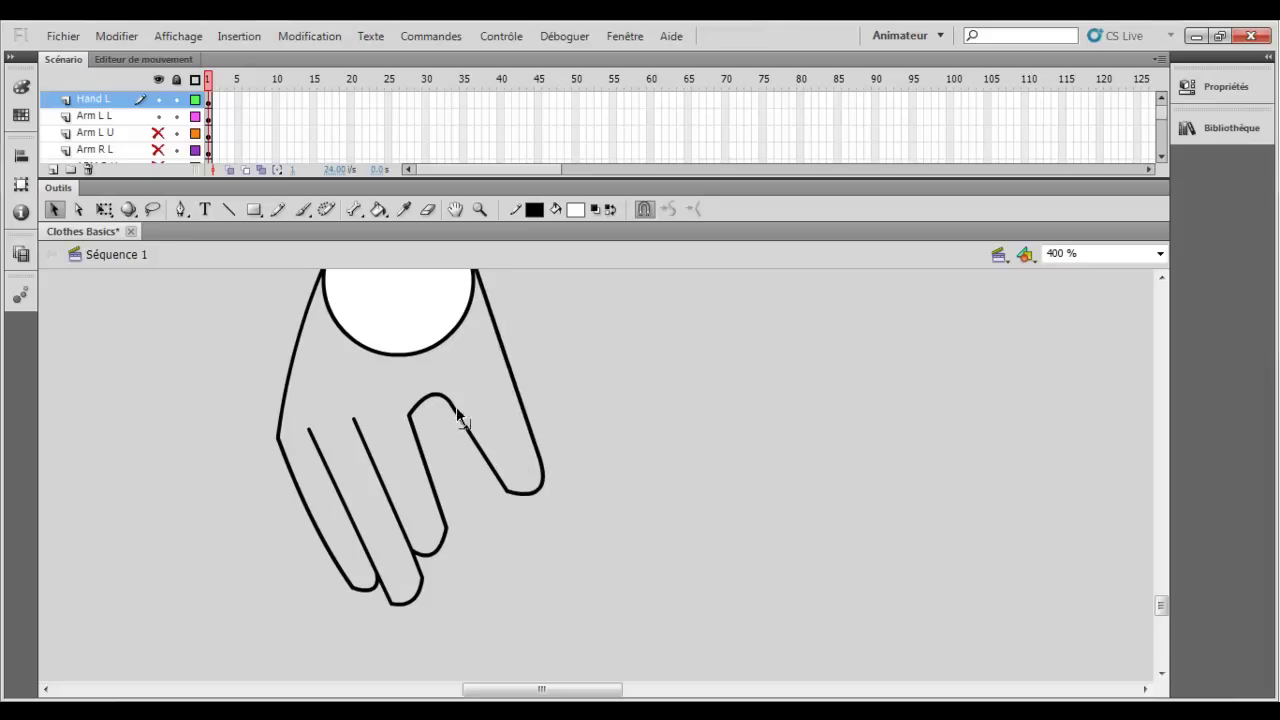
left_click_drag(451, 397, 451, 386)
mouse_move(507, 492)
left_mouse_down()
mouse_move(500, 478)
mouse_move(543, 466)
mouse_move(525, 478)
left_mouse_up()
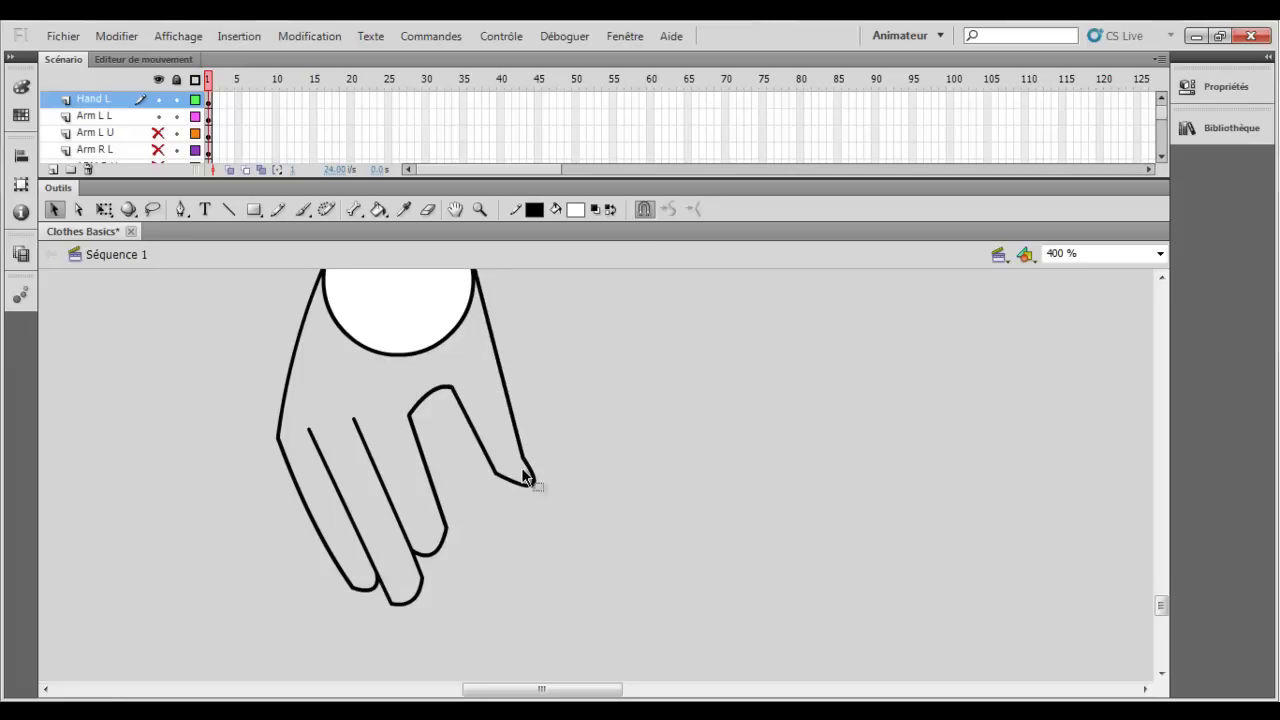
Delete the thumb's tip and redraw it as a narrower rounded end joining both thumb edges
left_click(536, 482)
key("Delete")
left_click_drag(492, 476, 529, 452)
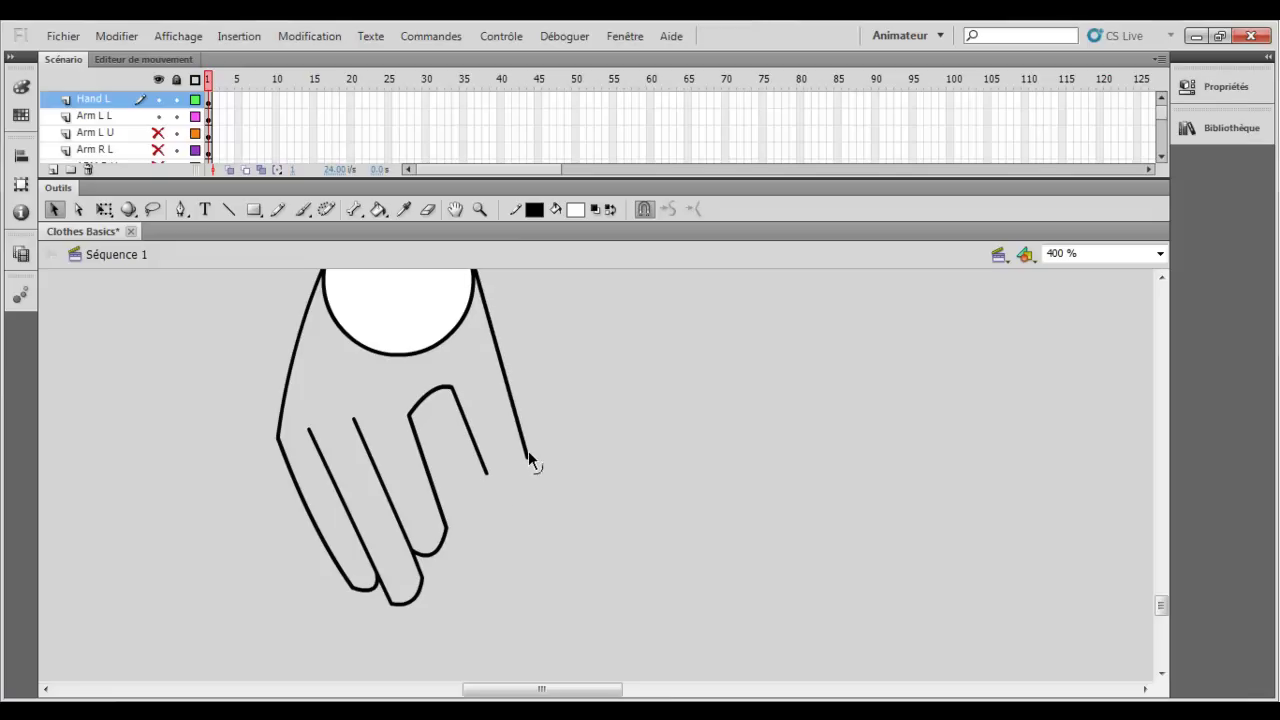
left_click(229, 209)
mouse_move(487, 471)
left_mouse_down()
mouse_move(528, 457)
mouse_move(508, 488)
left_mouse_up()
left_click(54, 209)
left_click_drag(487, 467, 486, 466)
Draw an angular partly hidden finger with straight lines between the index finger and the thumb
left_click(228, 210)
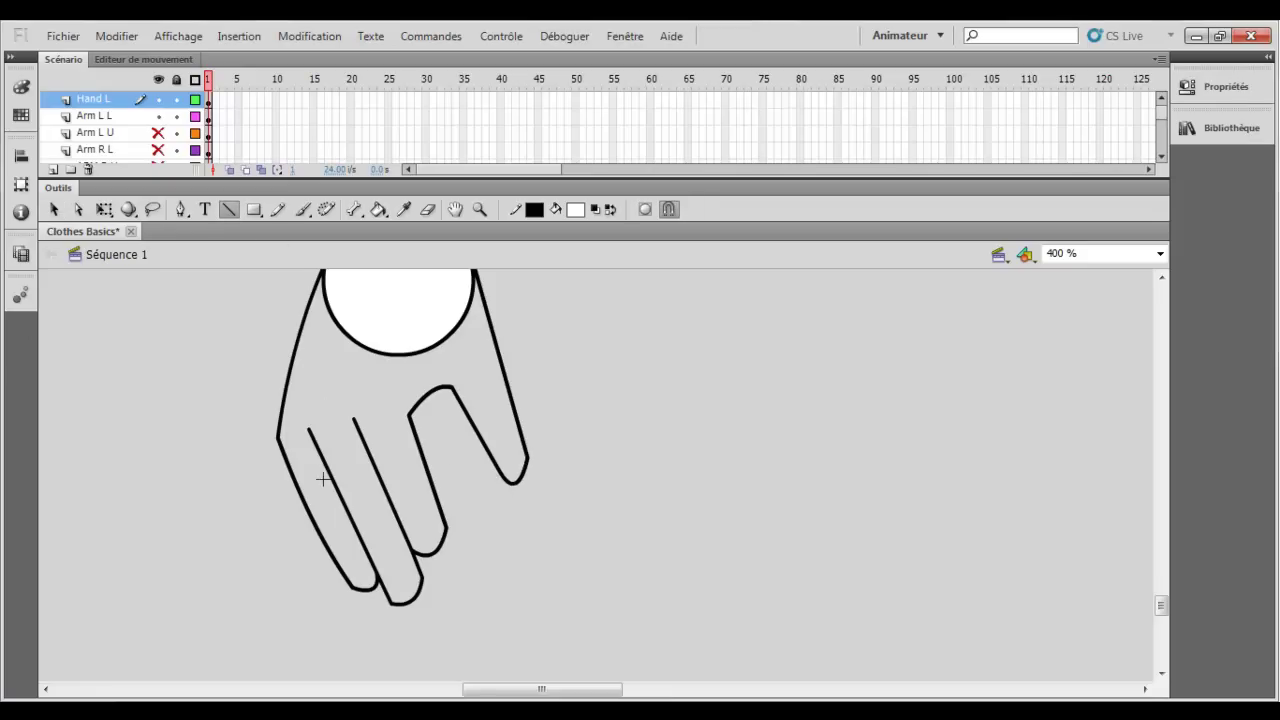
mouse_move(411, 418)
left_mouse_down()
mouse_move(457, 434)
mouse_move(449, 449)
mouse_move(476, 463)
mouse_move(454, 480)
mouse_move(468, 493)
mouse_move(476, 463)
left_mouse_up()
scroll(255, 355, "down", 2)
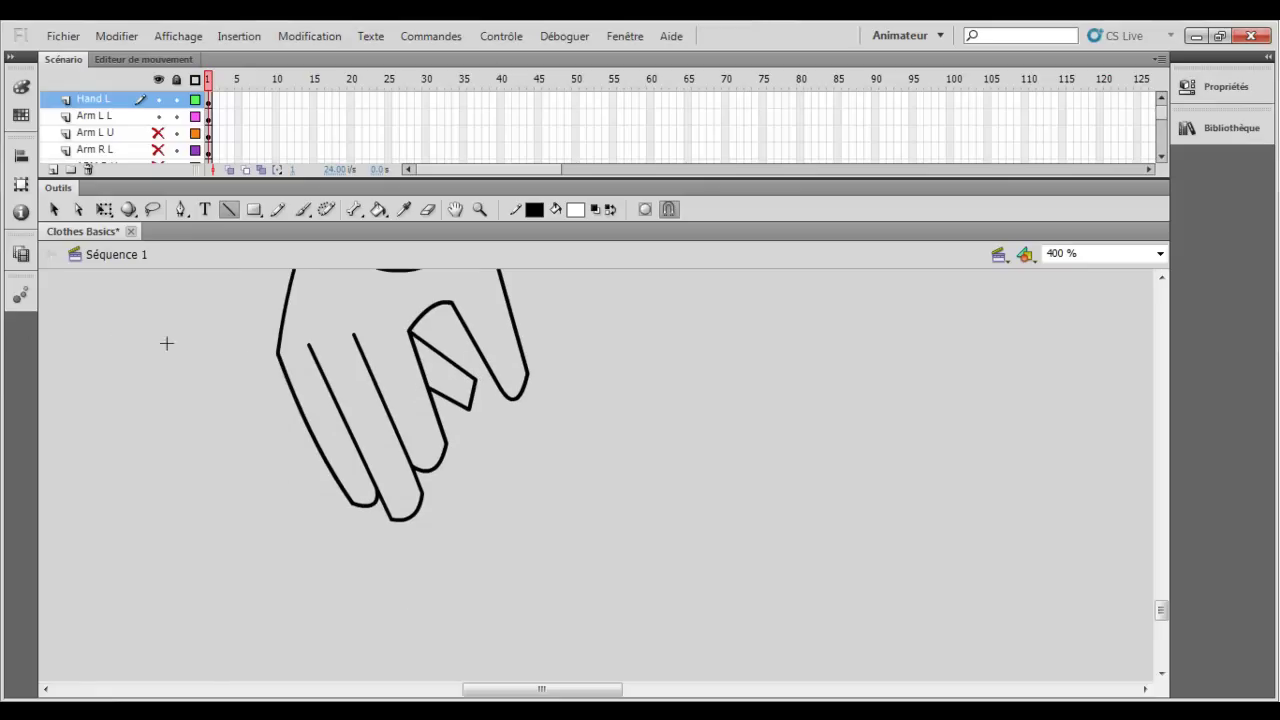
scroll(166, 343, "up", 2)
Round the tip of the partly hidden finger between the index finger and the thumb
left_click(54, 209)
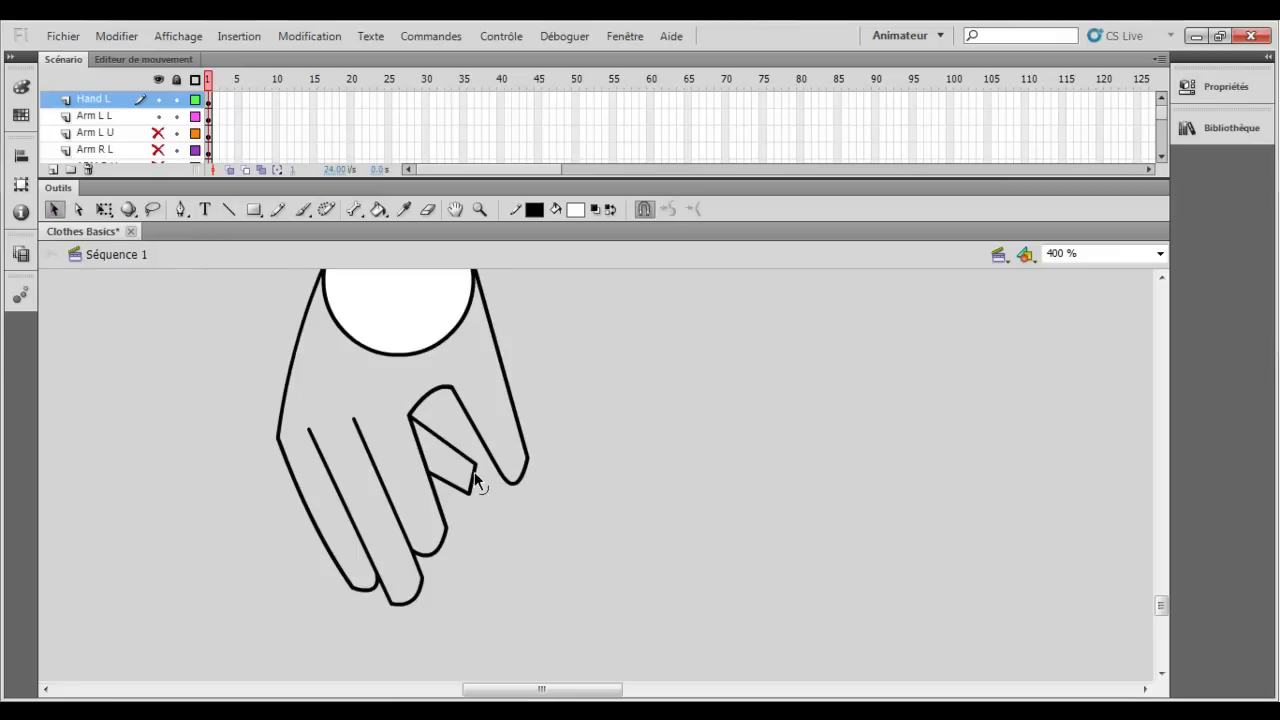
left_click_drag(476, 481, 488, 486)
scroll(454, 486, "up", 4)
scroll(517, 451, "down", 2)
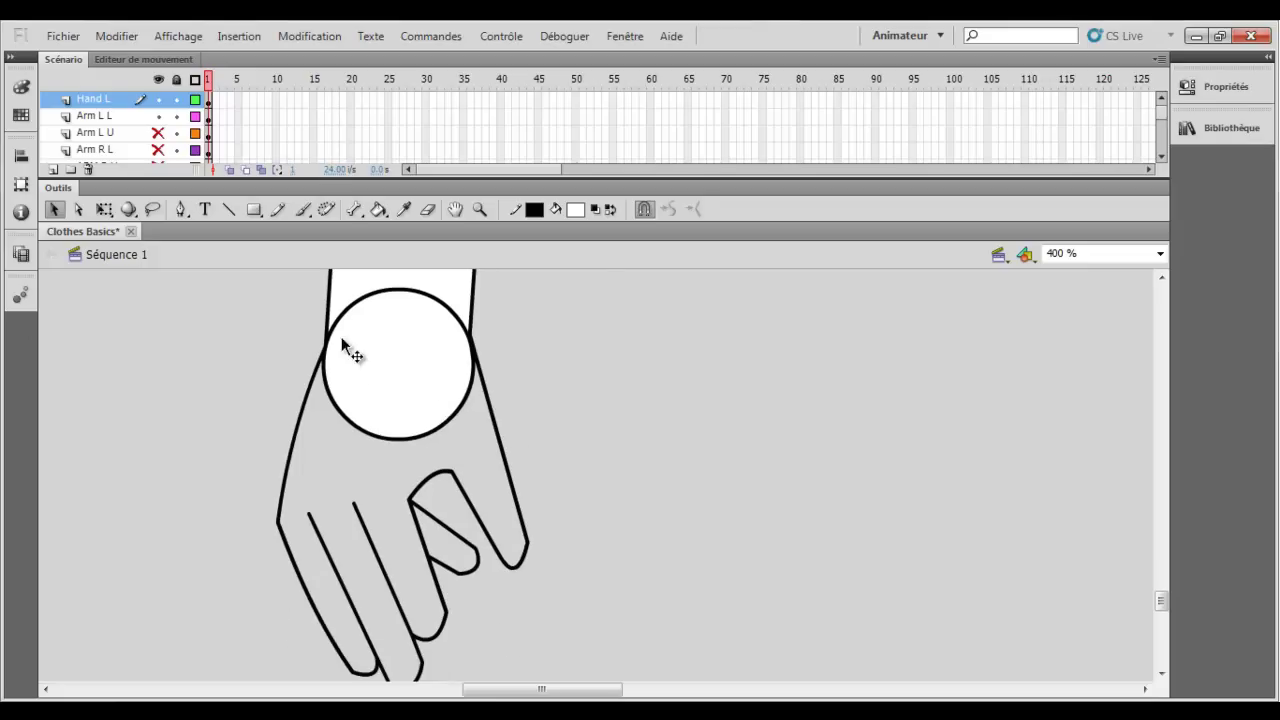
Fill the hand and the partly hidden finger with white using the Paint Bucket
left_click(372, 210)
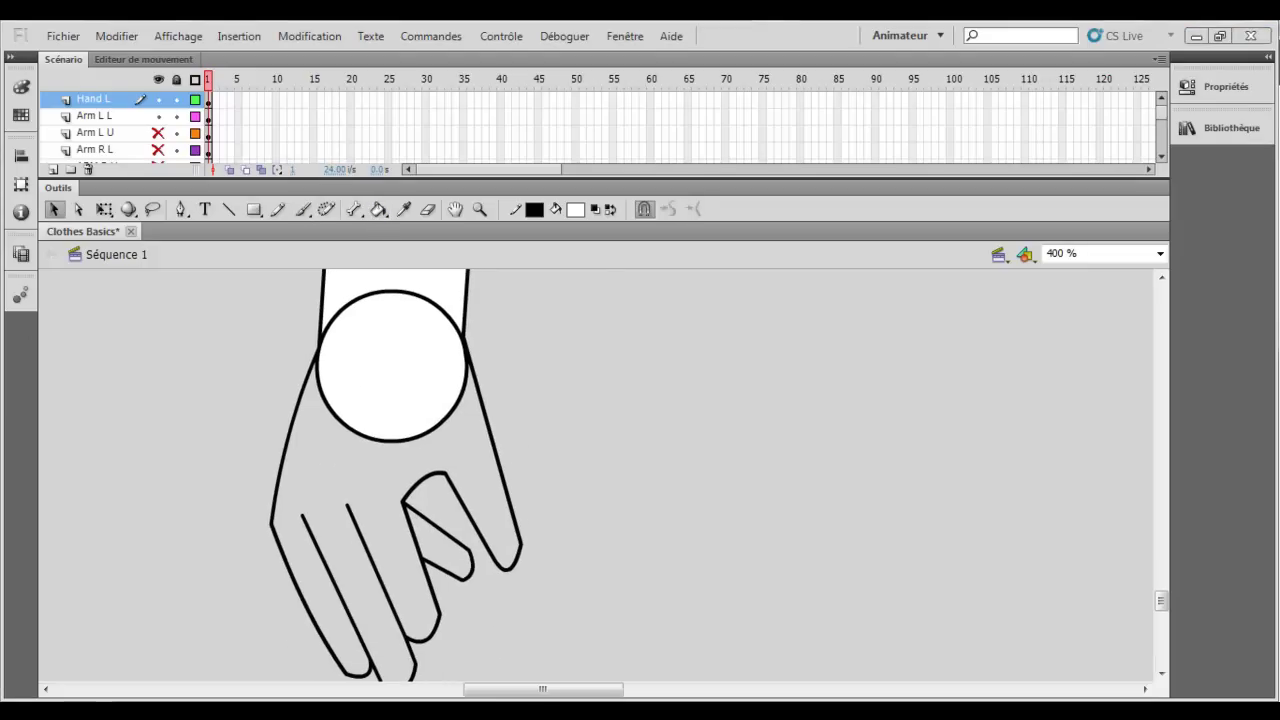
left_click(374, 210)
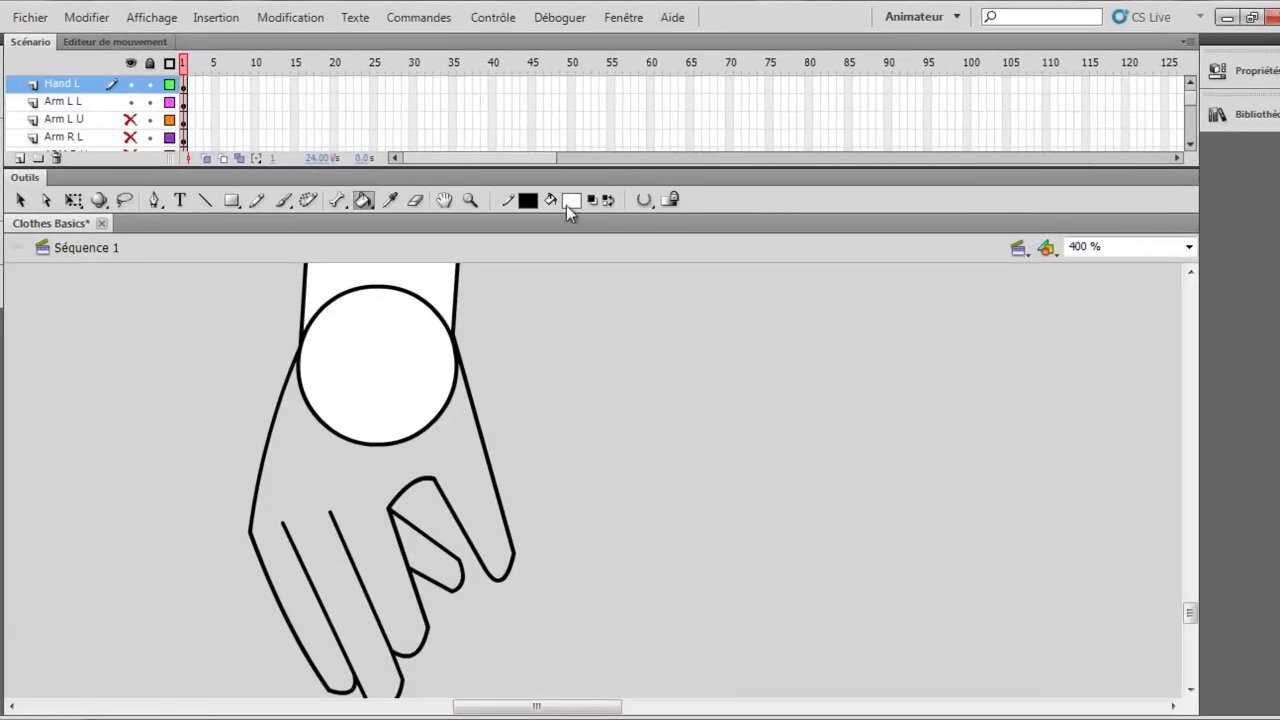
left_click(435, 432)
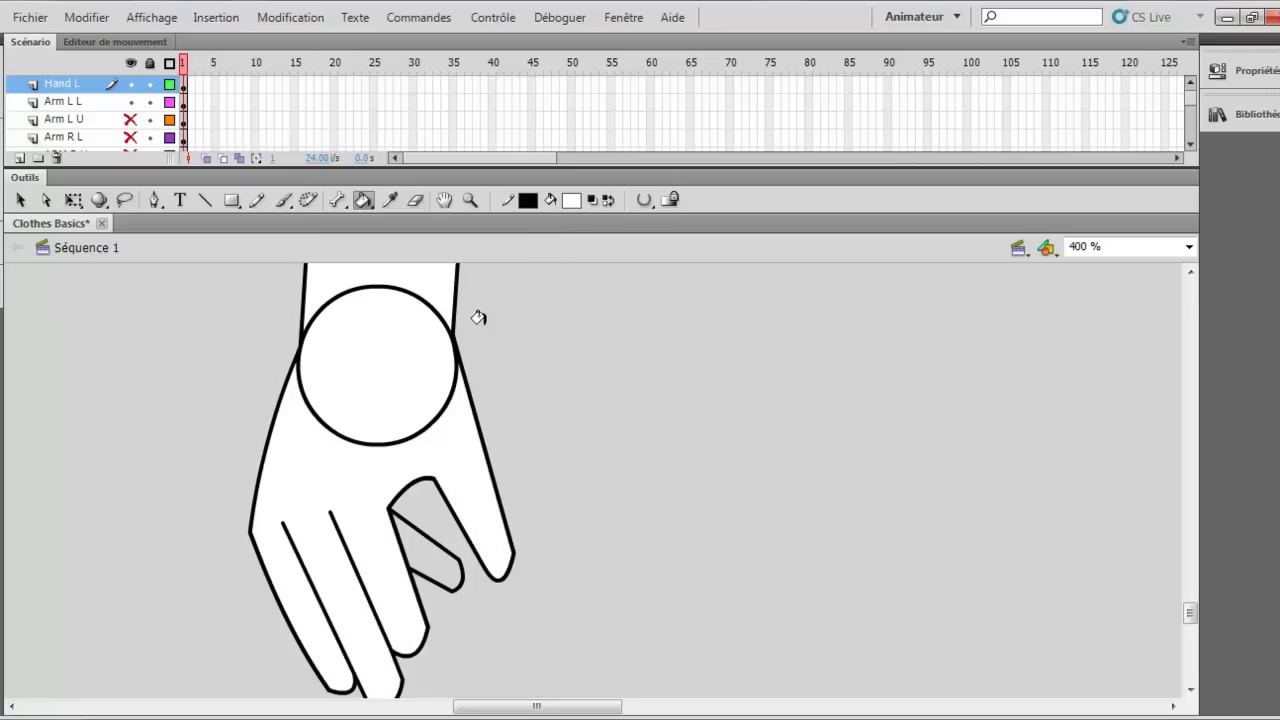
key("v")
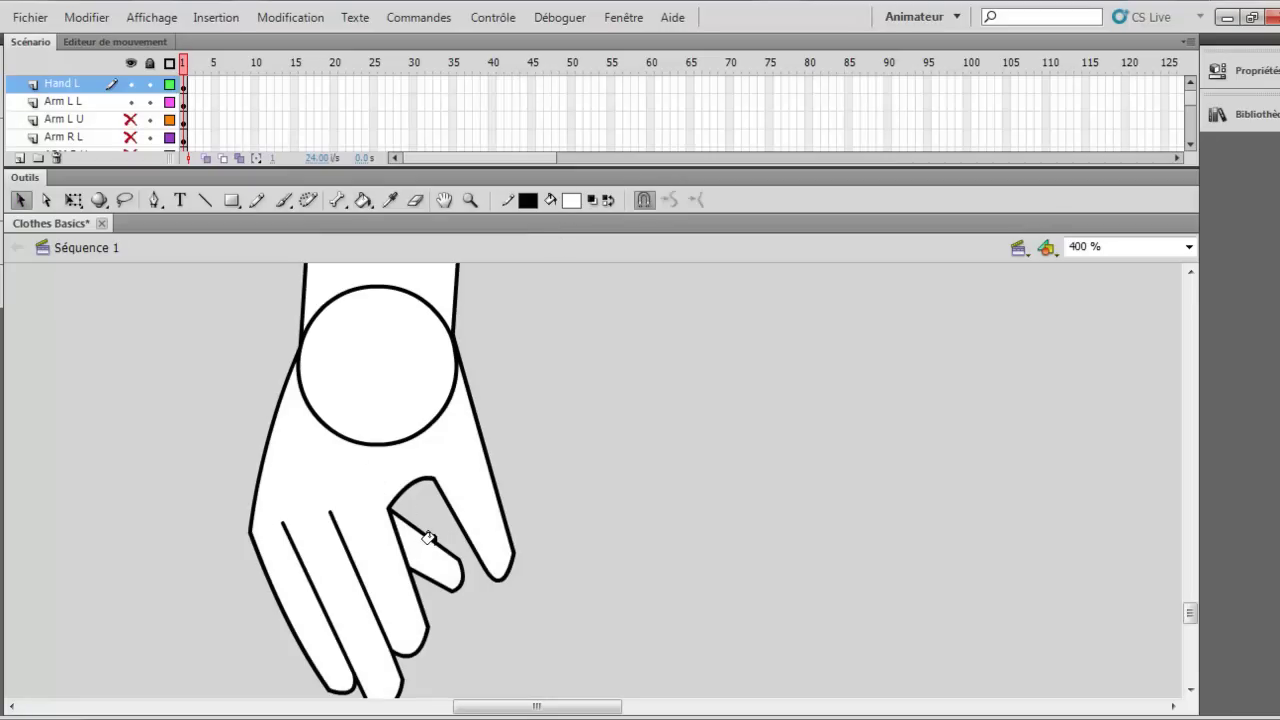
Delete the lower half of the wrist circle and its leftover stub at the wrist's left edge on the Hand L layer
left_click(375, 445)
key("Delete")
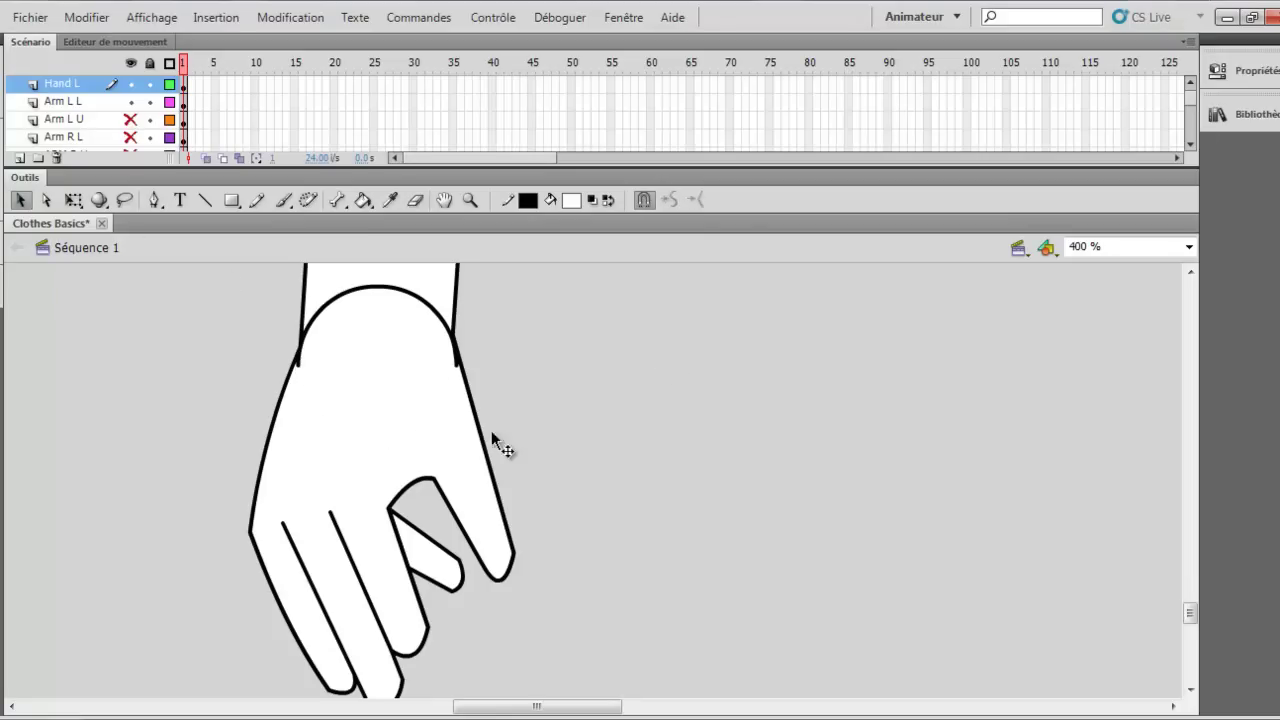
left_click(401, 440)
key("Escape")
left_click(323, 363)
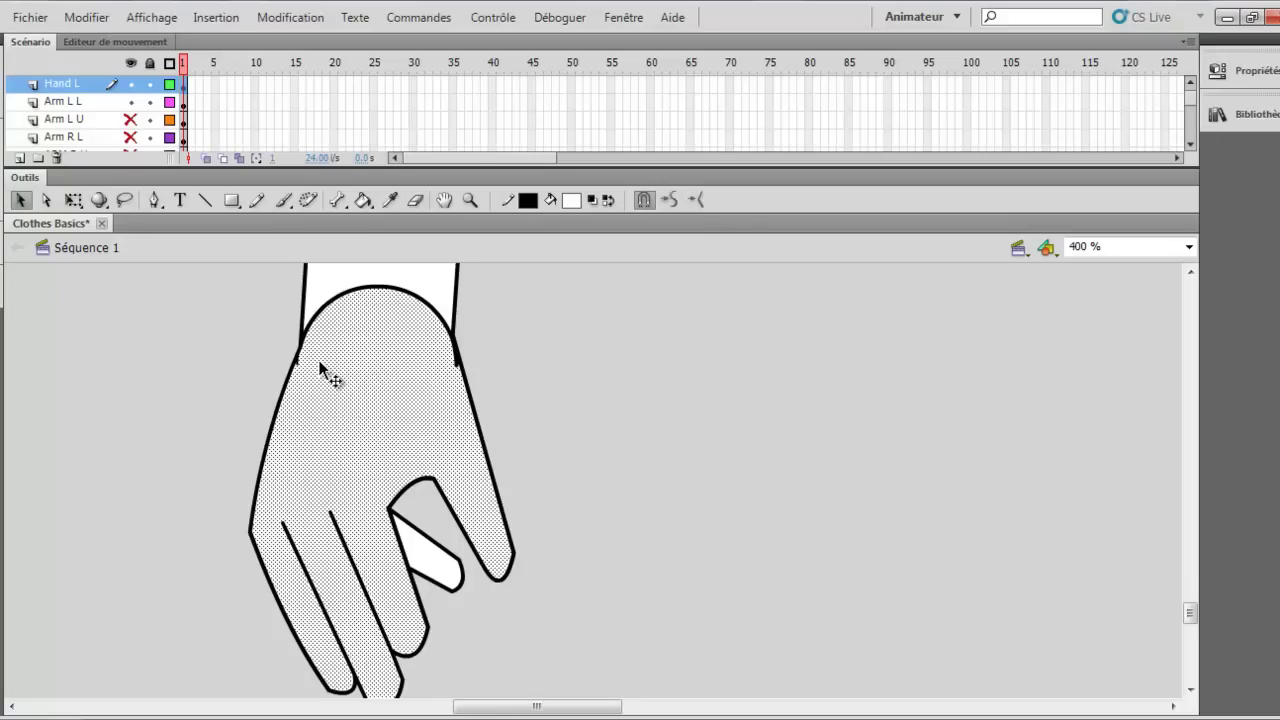
key("Escape")
left_click(436, 300)
key("Escape")
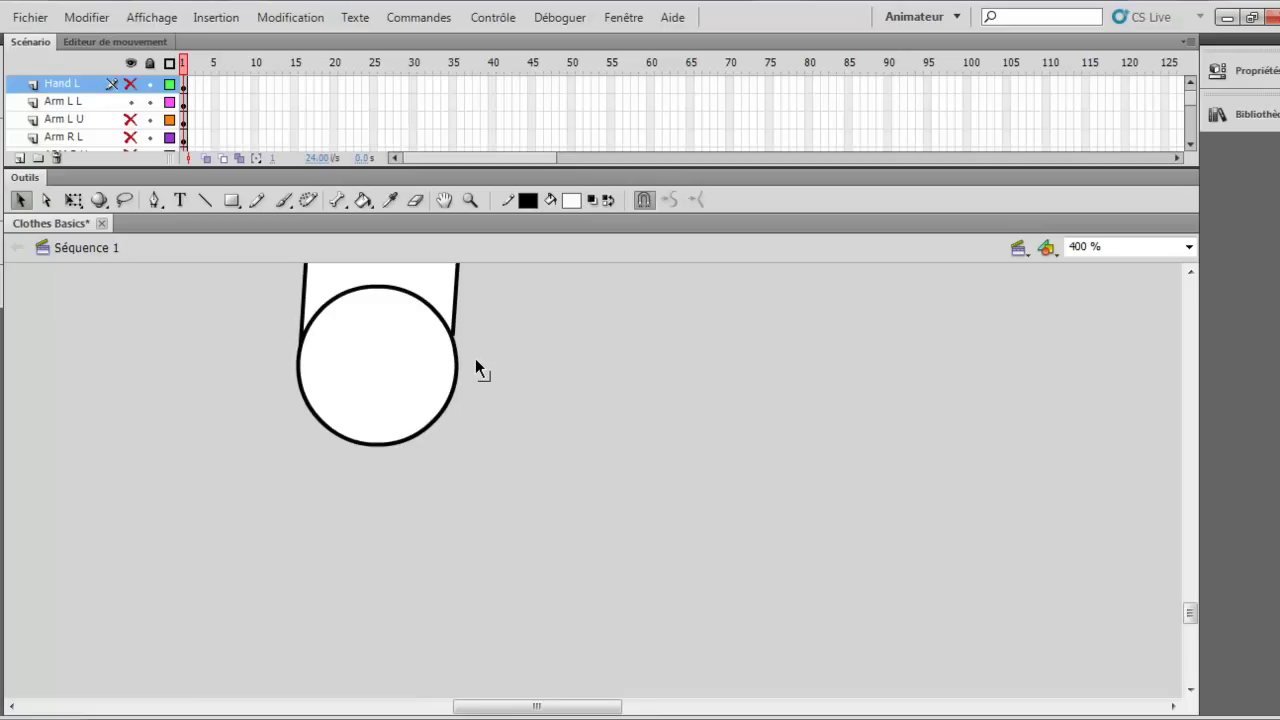
Delete the wrist circle's outline on the Arm L L layer, keeping its white fill
key("Delete")
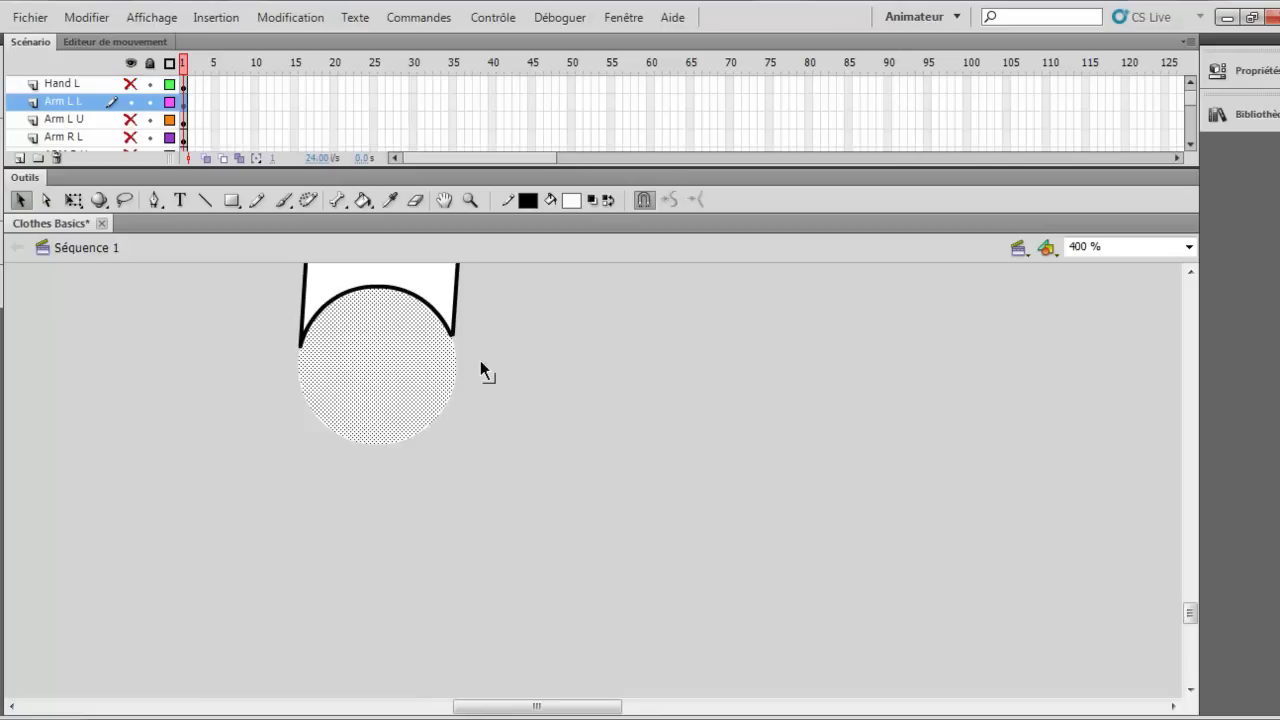
key("ctrl+z")
key("ctrl+z")
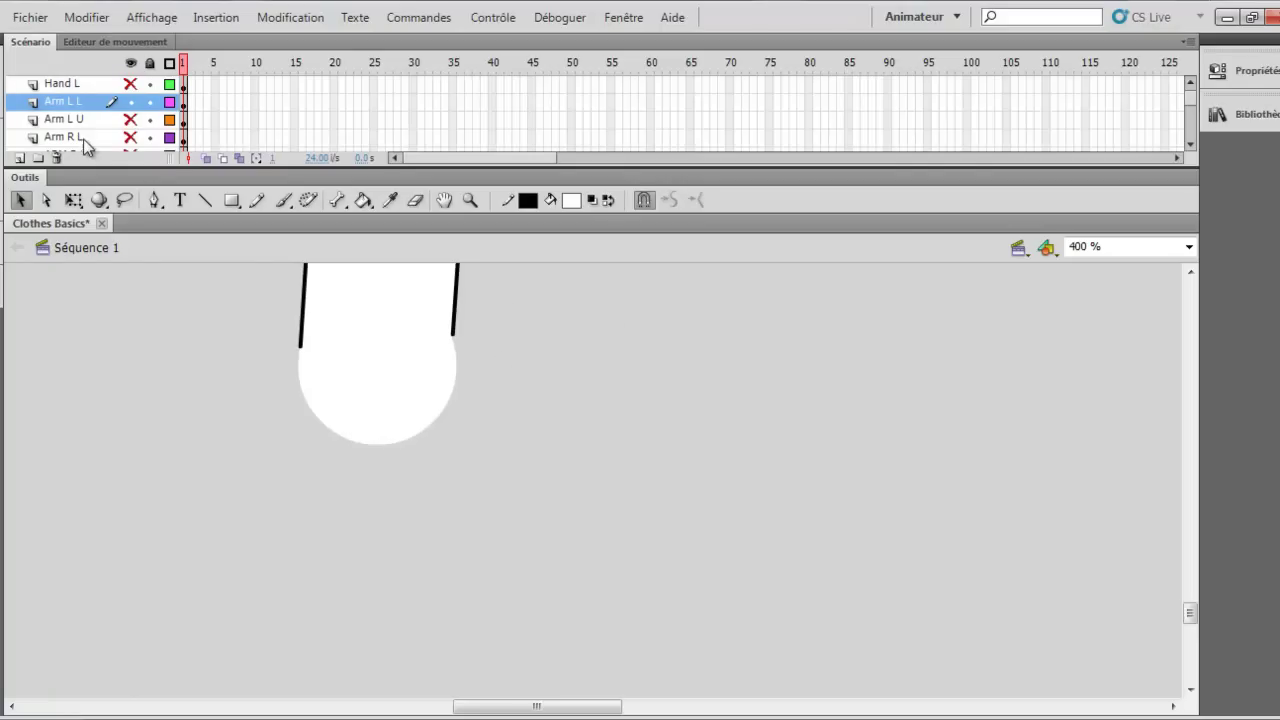
Show the Hand L layer and delete the remaining arc across the wrist
left_click(130, 84)
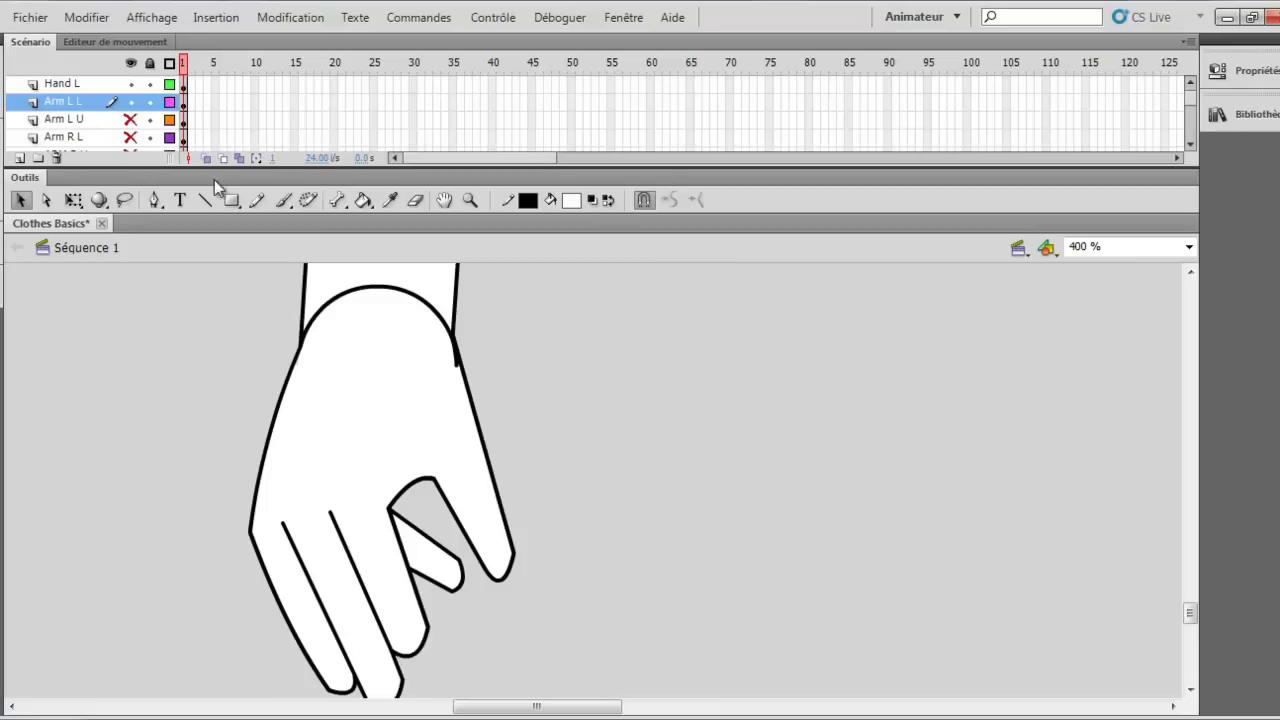
left_click(313, 318)
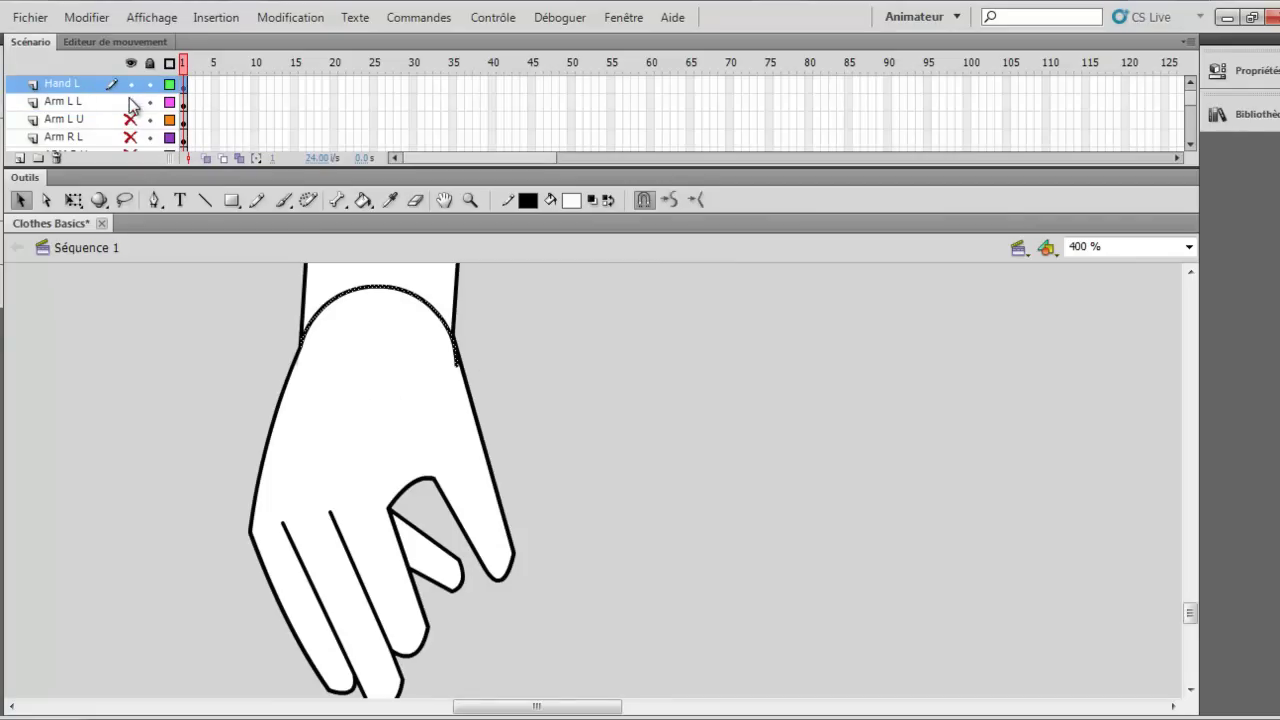
key("Delete")
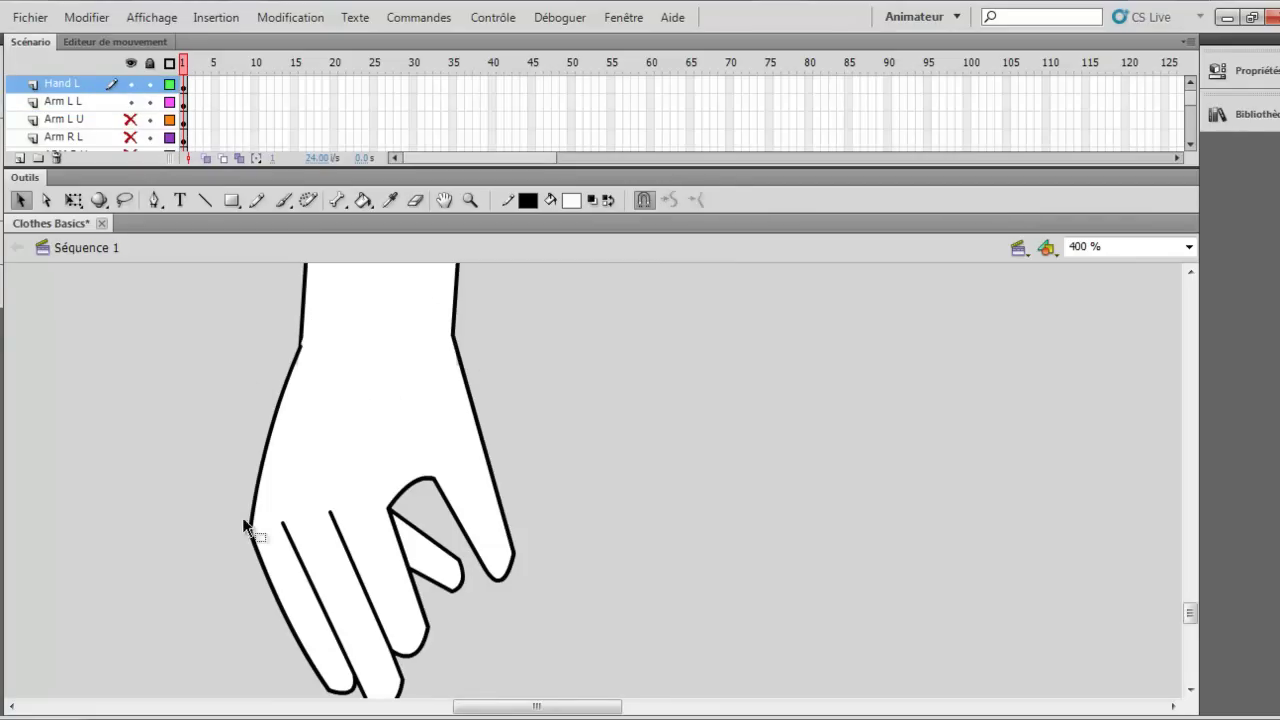
Select the whole hand, including its outlines and fills, and copy it
double_click(476, 464)
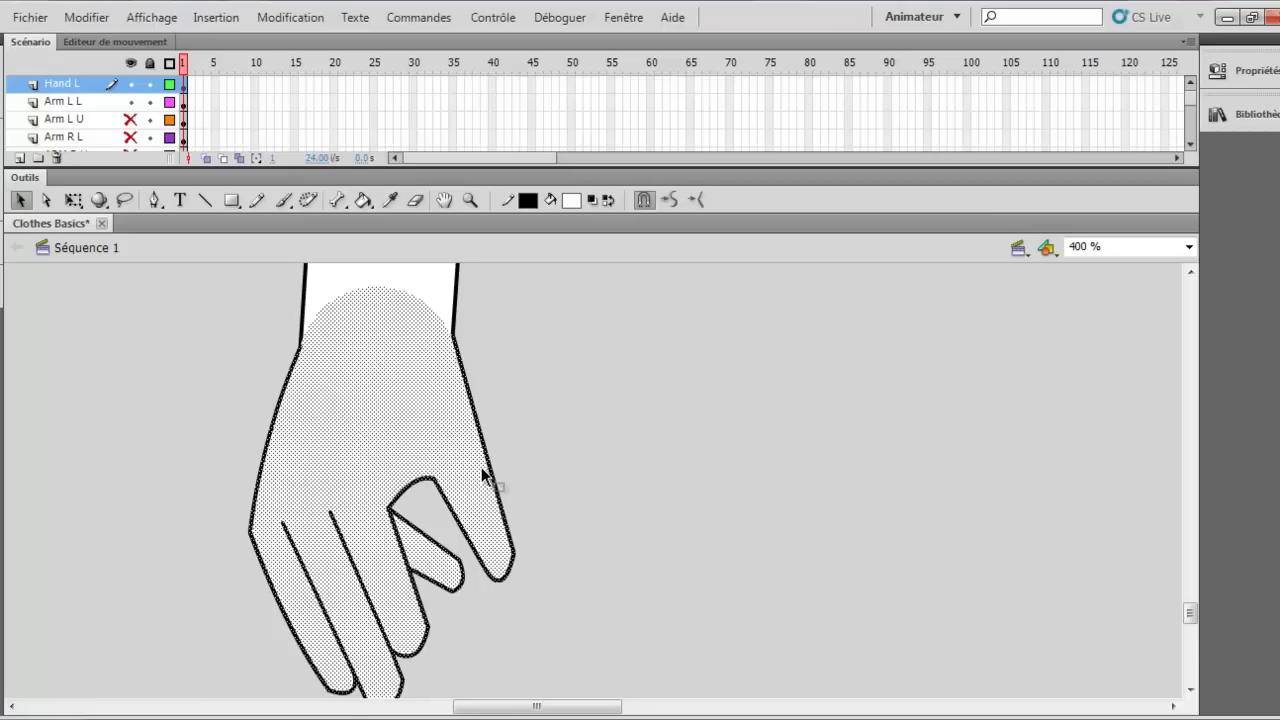
right_click(471, 454)
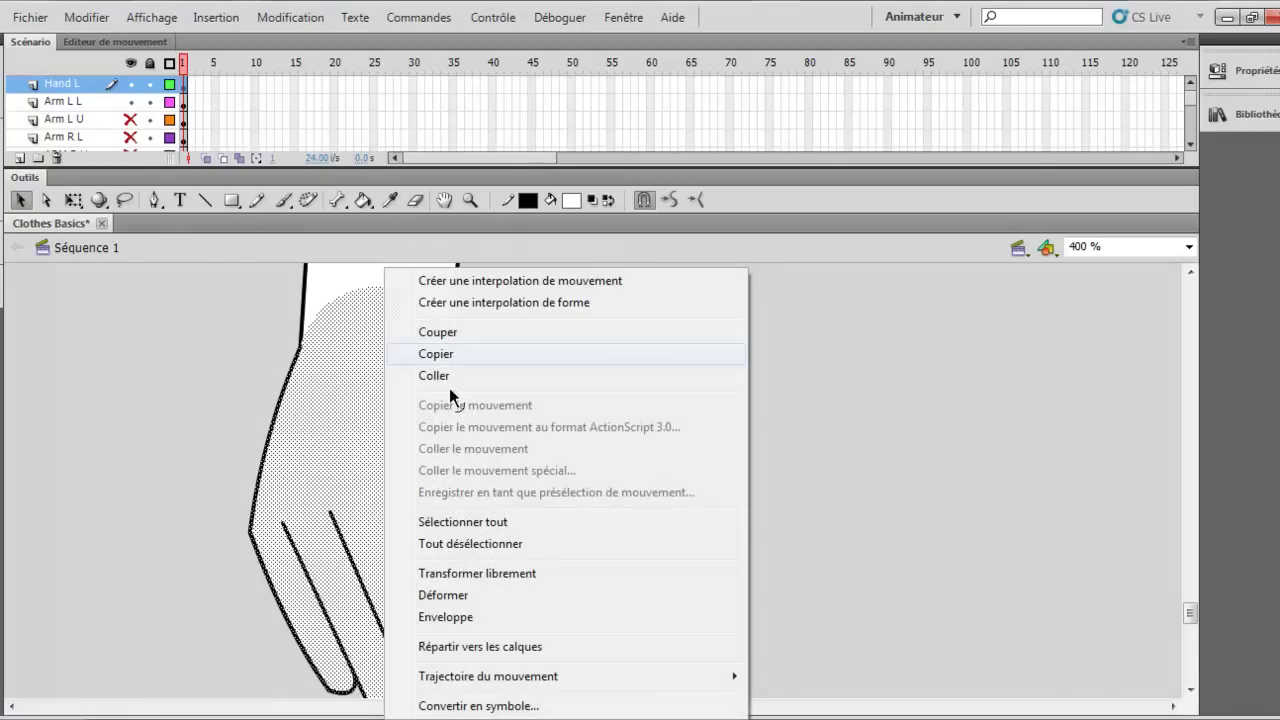
left_click(441, 355)
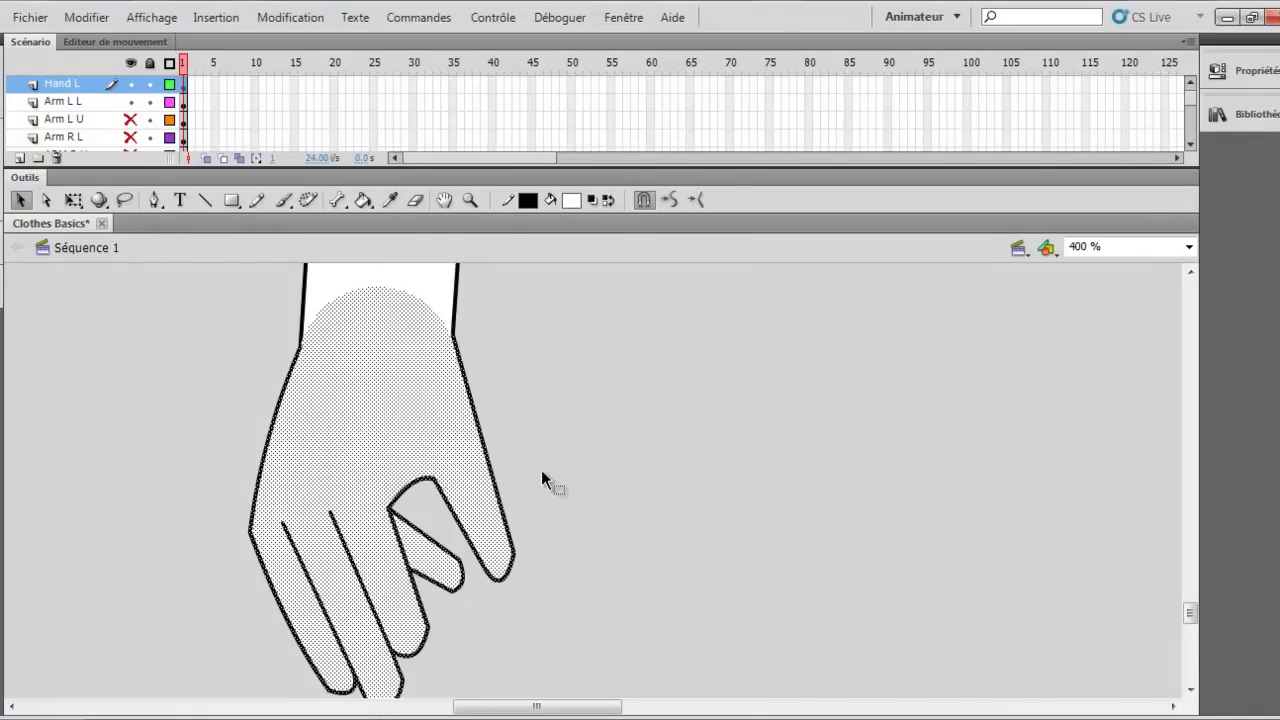
Add a new layer above Hand L and name it Hand R
left_click(19, 157)
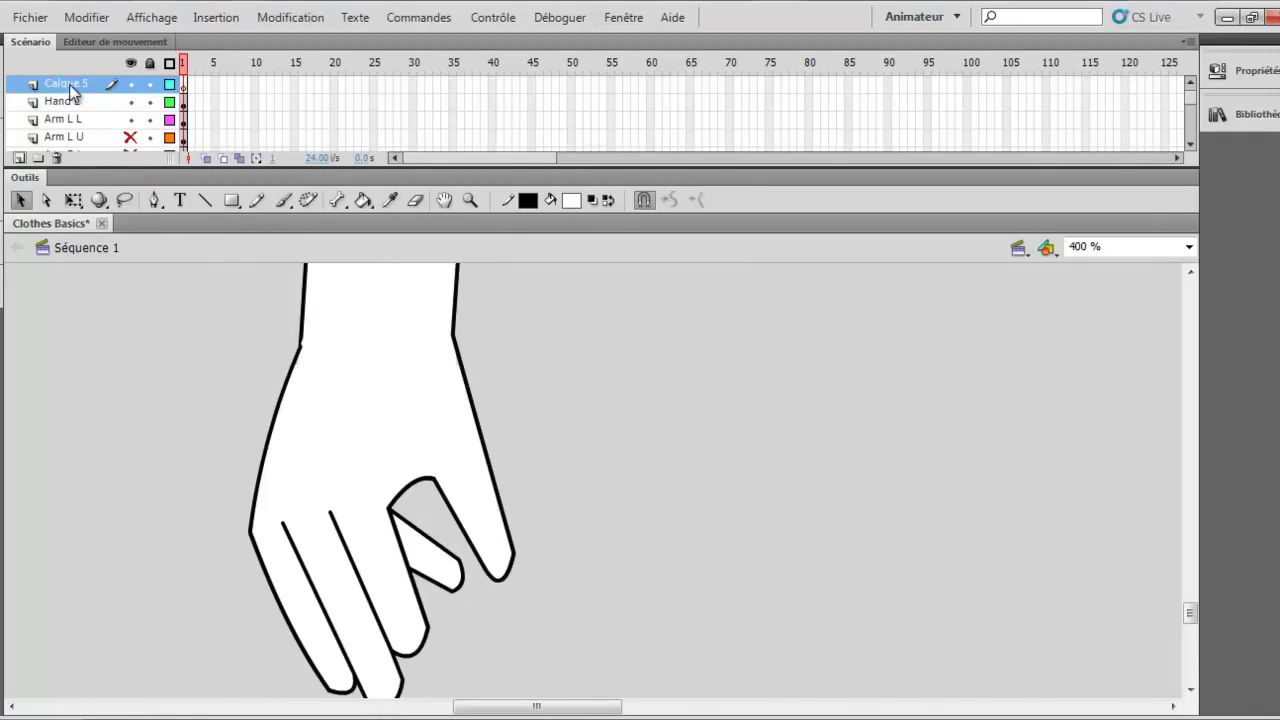
double_click(66, 84)
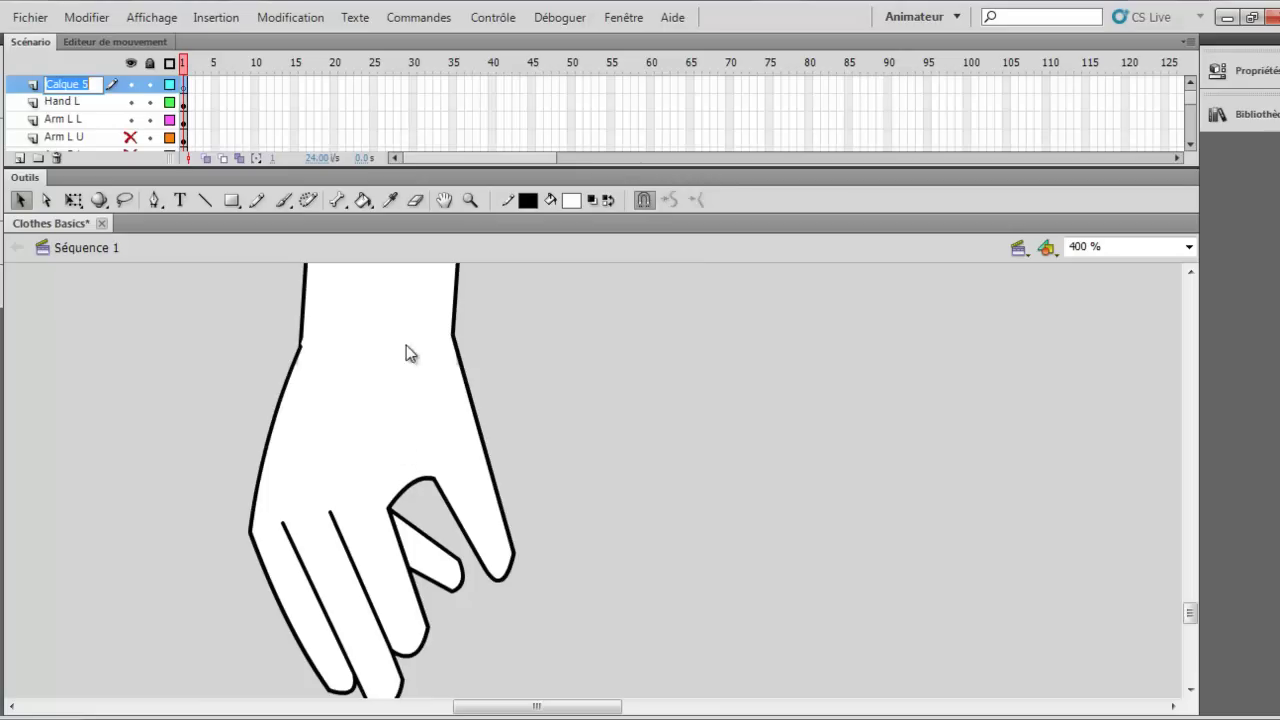
key("BackSpace")
type("Hand R")
key("Return")
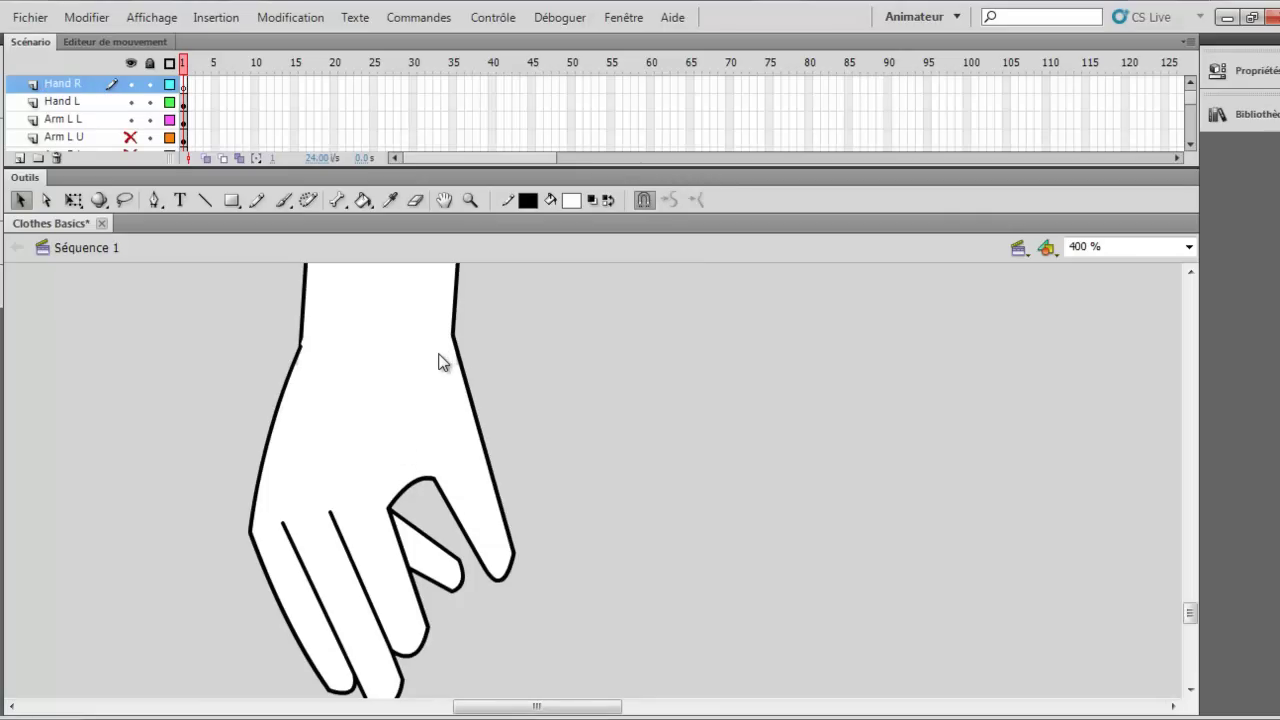
Show the Arm R L layer and delete the wrist circle's outline at the end of the other arm
scroll(440, 362, "right", 5)
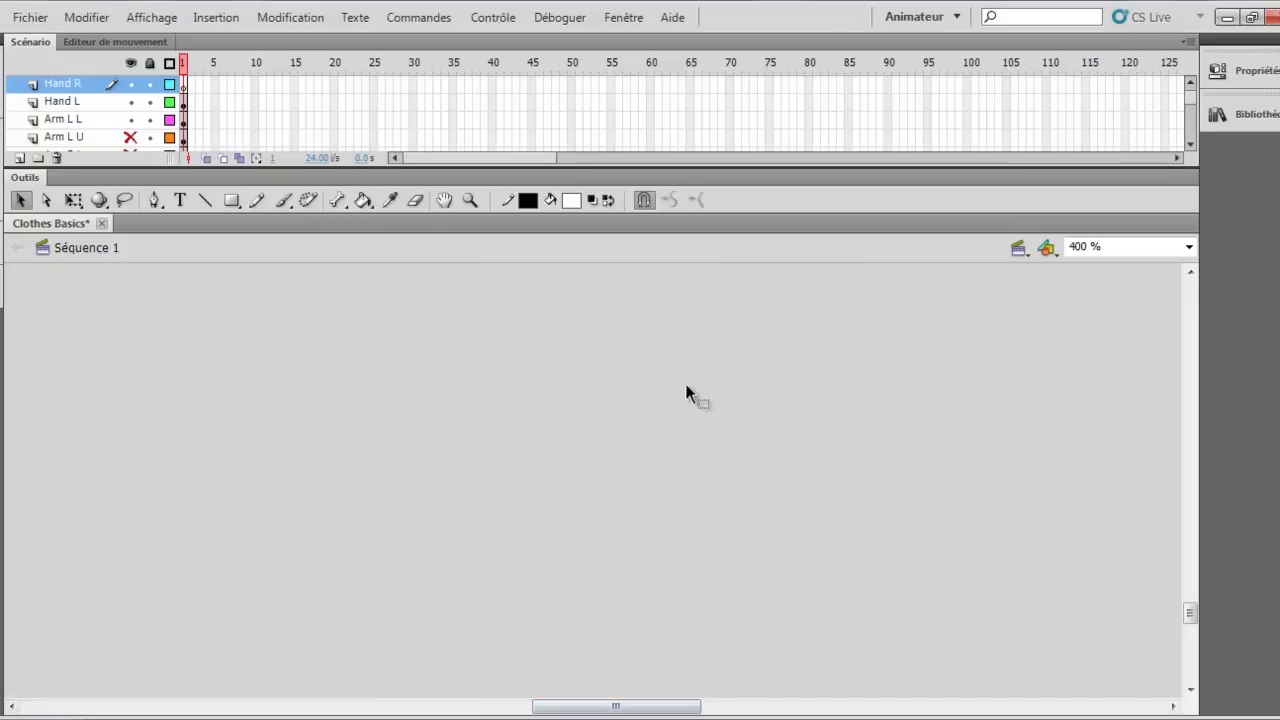
scroll(295, 110, "down", 2)
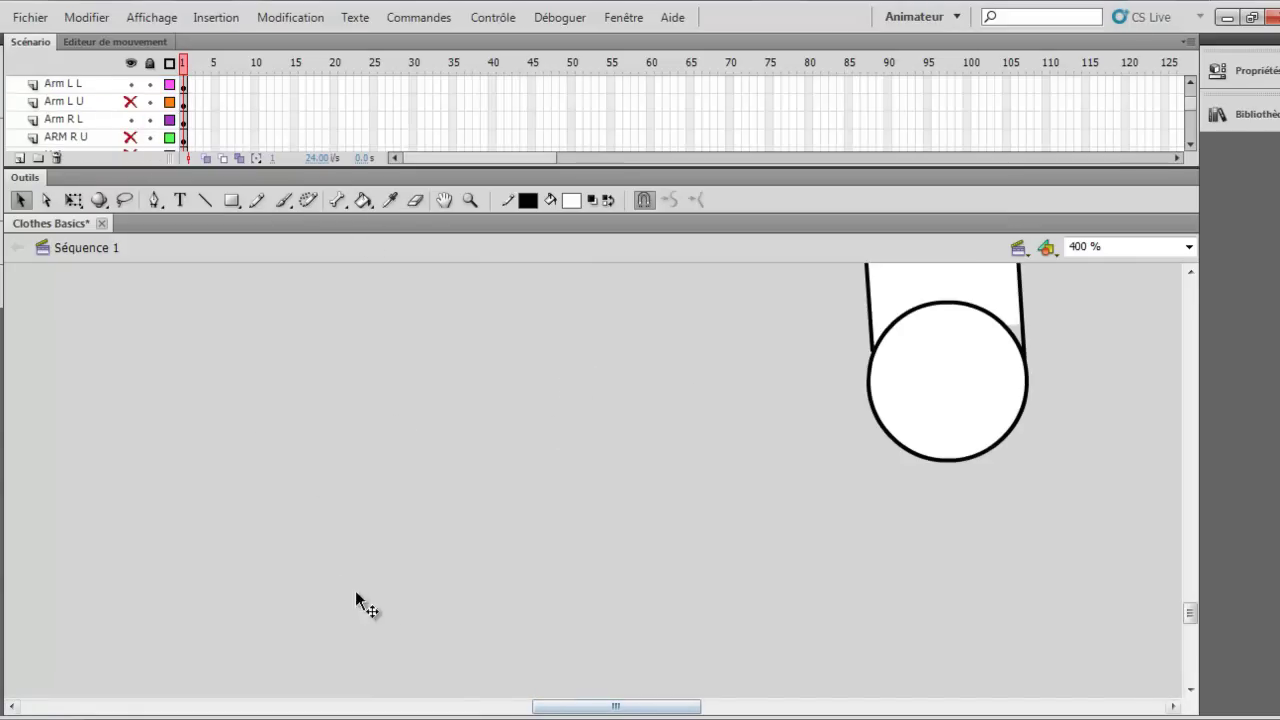
mouse_move(545, 706)
left_mouse_down()
mouse_move(499, 706)
mouse_move(559, 706)
left_mouse_up()
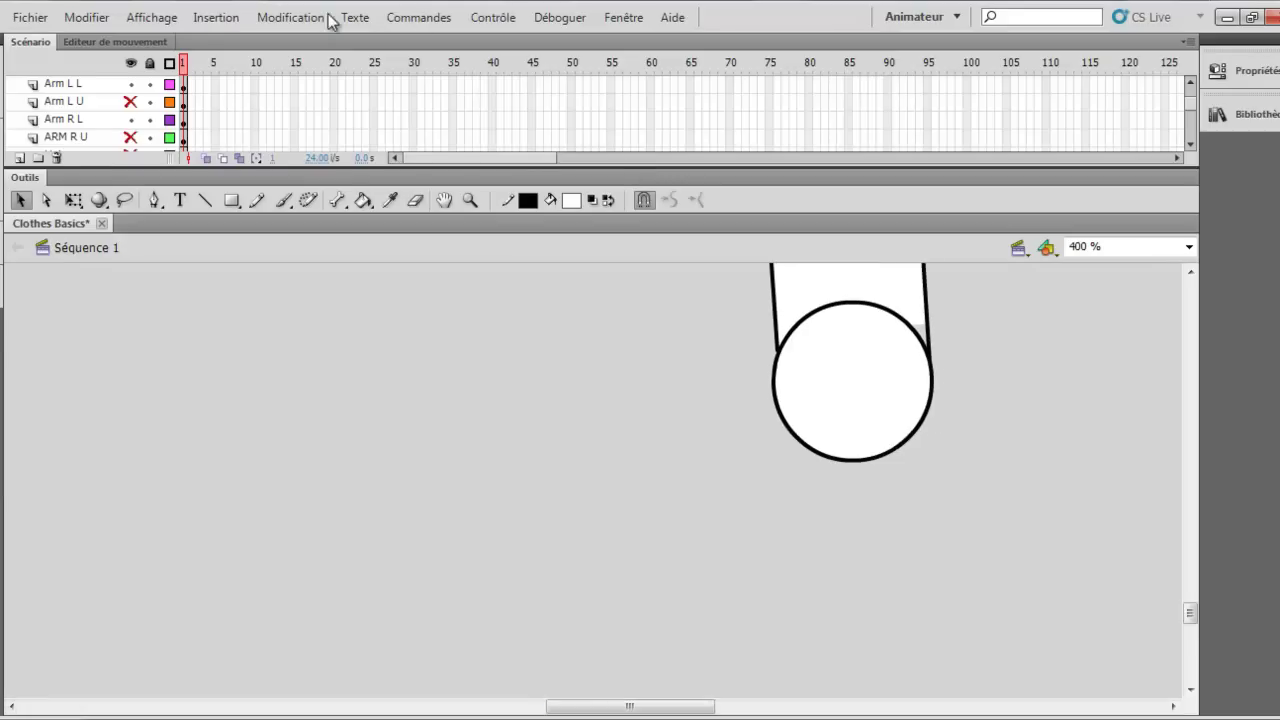
key("ctrl+z")
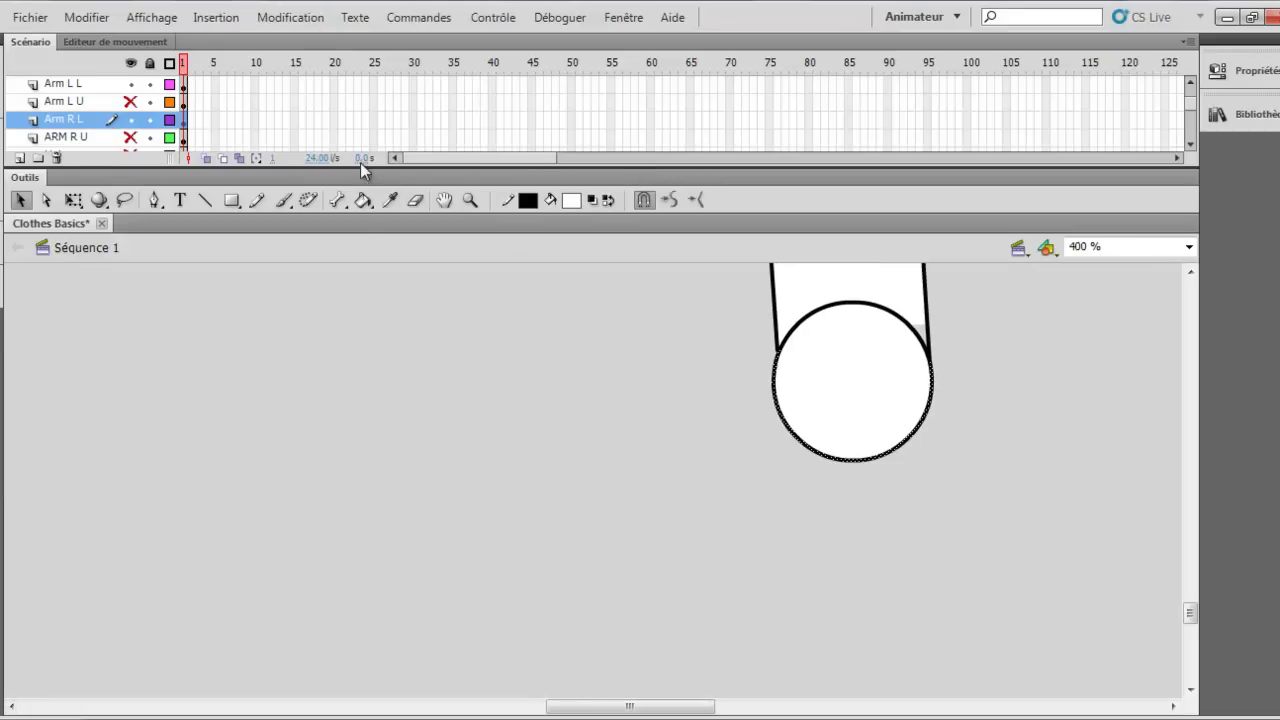
key("ctrl+z")
key("ctrl+z")
key("ctrl+z")
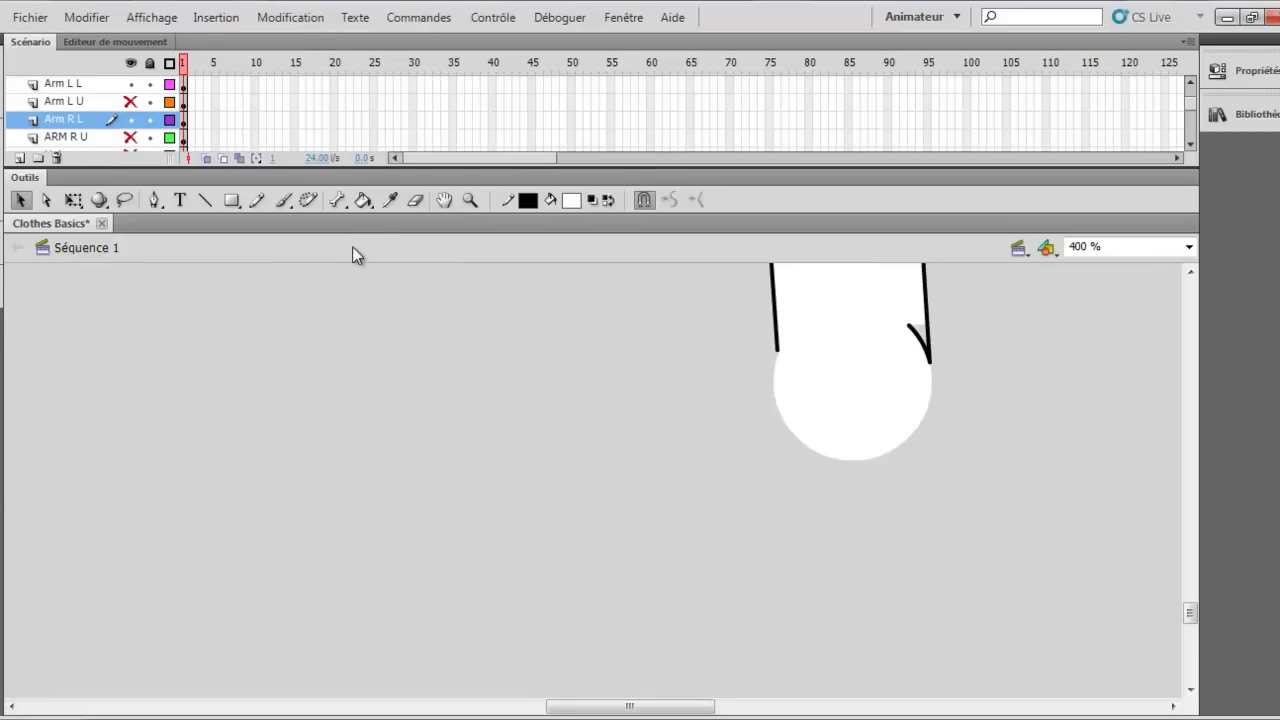
key("ctrl+z")
Paste the copied hand and place it over the wrist on the Arm R L layer
right_click(451, 288)
left_click(495, 346)
left_click_drag(585, 462, 840, 515)
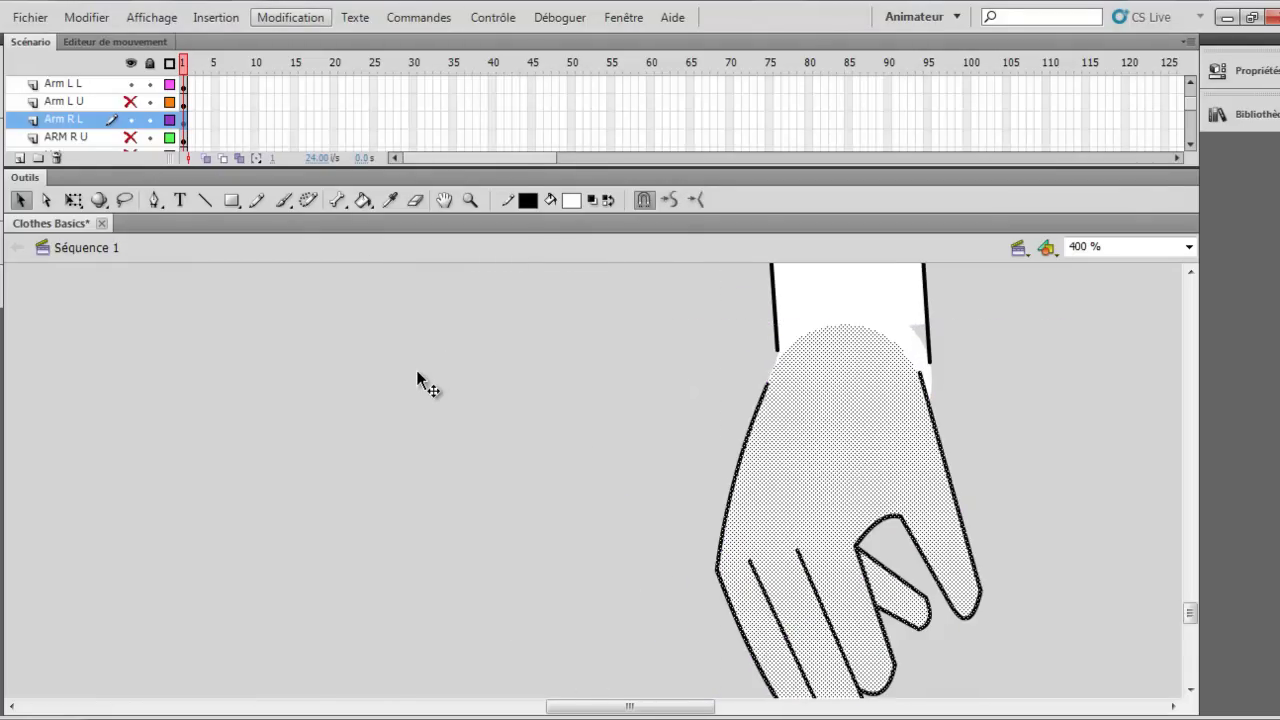
Flip the pasted hand horizontally
left_click(290, 17)
mouse_move(384, 245)
key("Down")
key("Down")
key("Down")
key("Down")
key("Down")
key("Down")
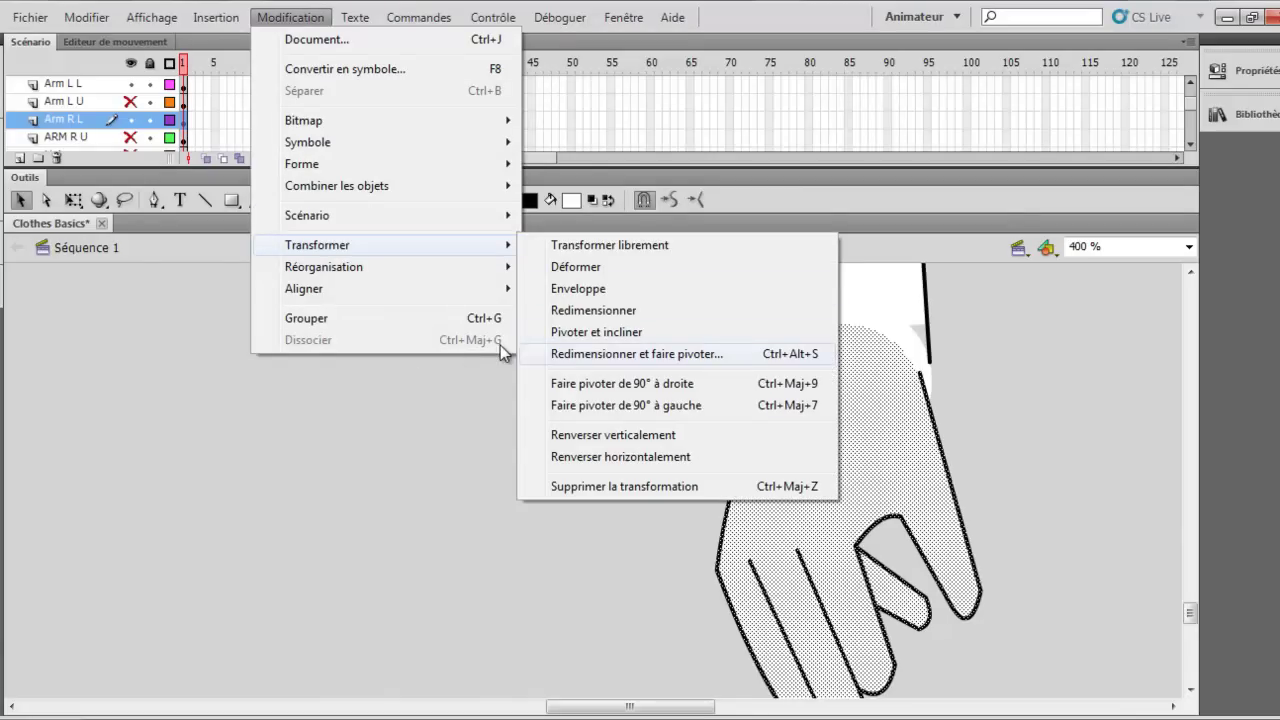
key("Down")
key("Down")
key("Down")
key("Down")
key("Return")
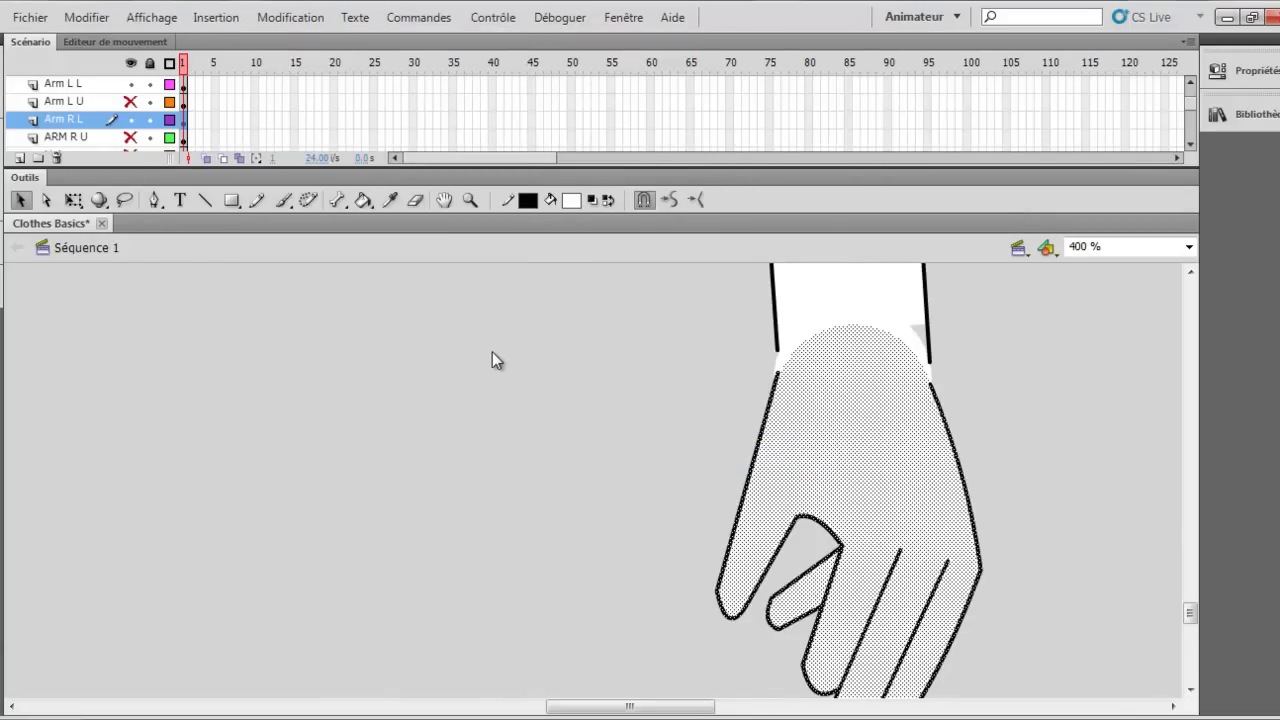
Move the mirrored hand up so its edges meet the forearm's side lines, and deselect it
left_click_drag(838, 386, 838, 361)
left_click(697, 377)
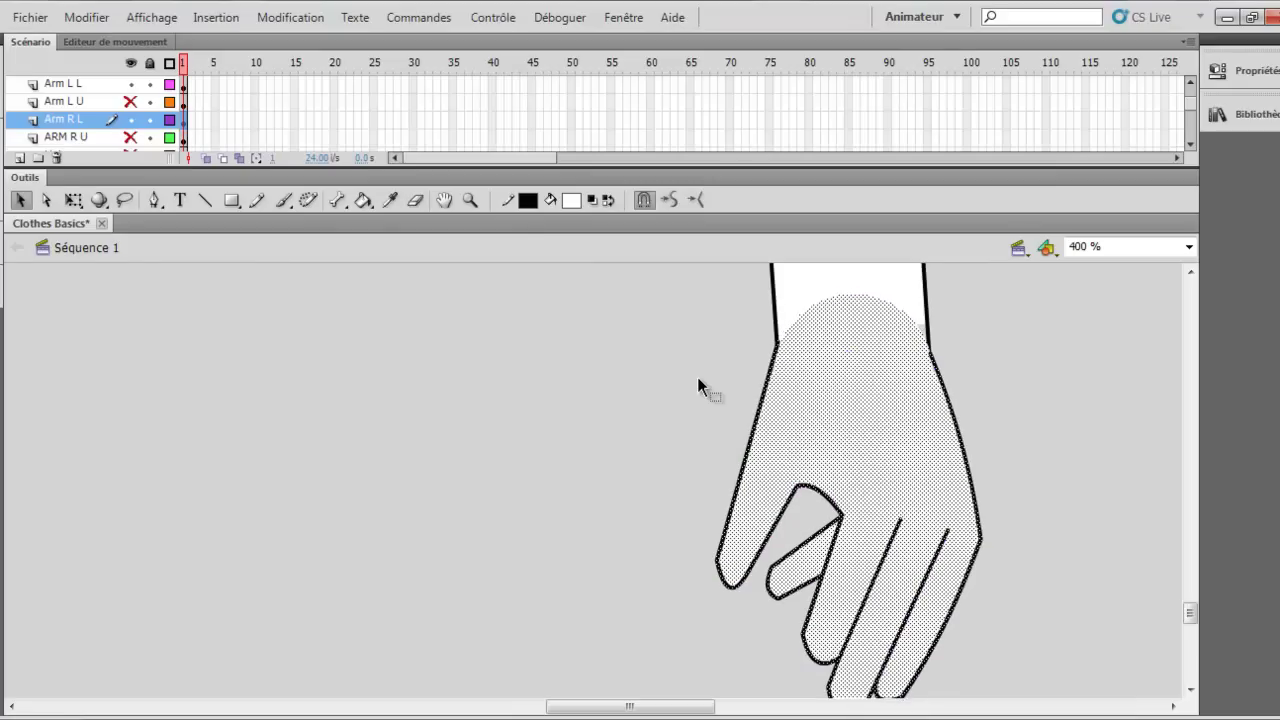
scroll(660, 511, "up", 3)
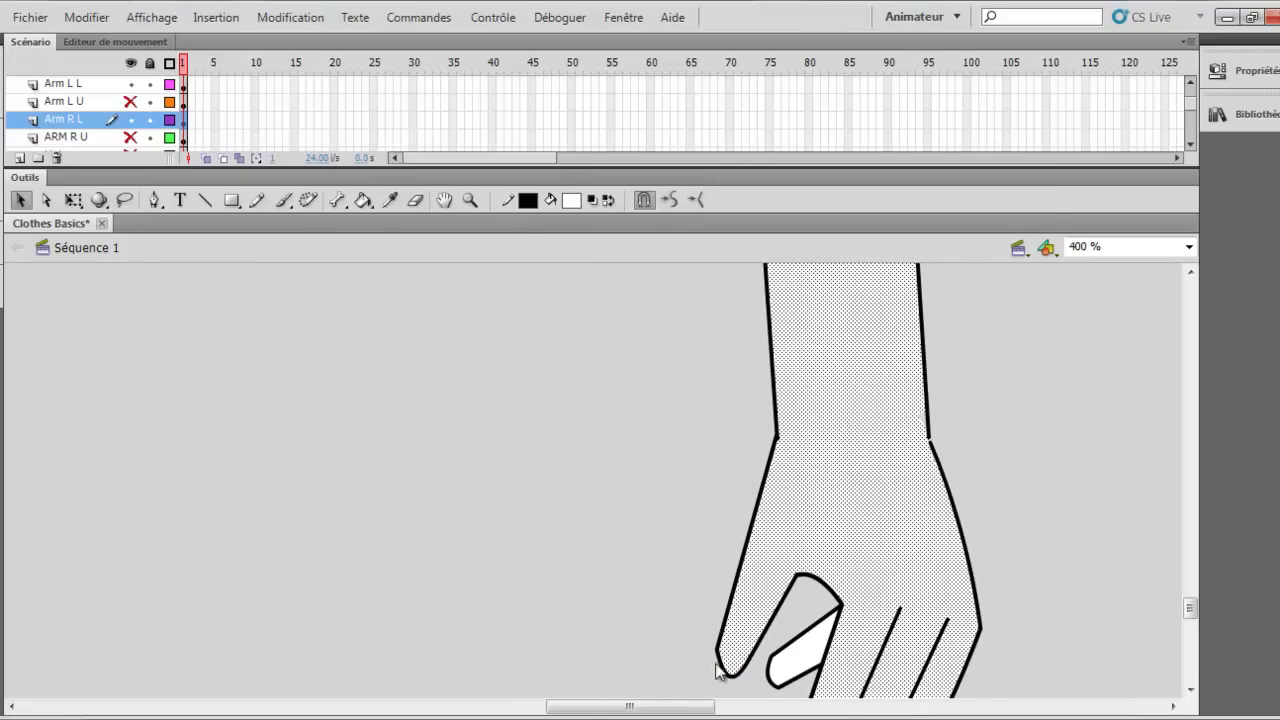
left_click(683, 650)
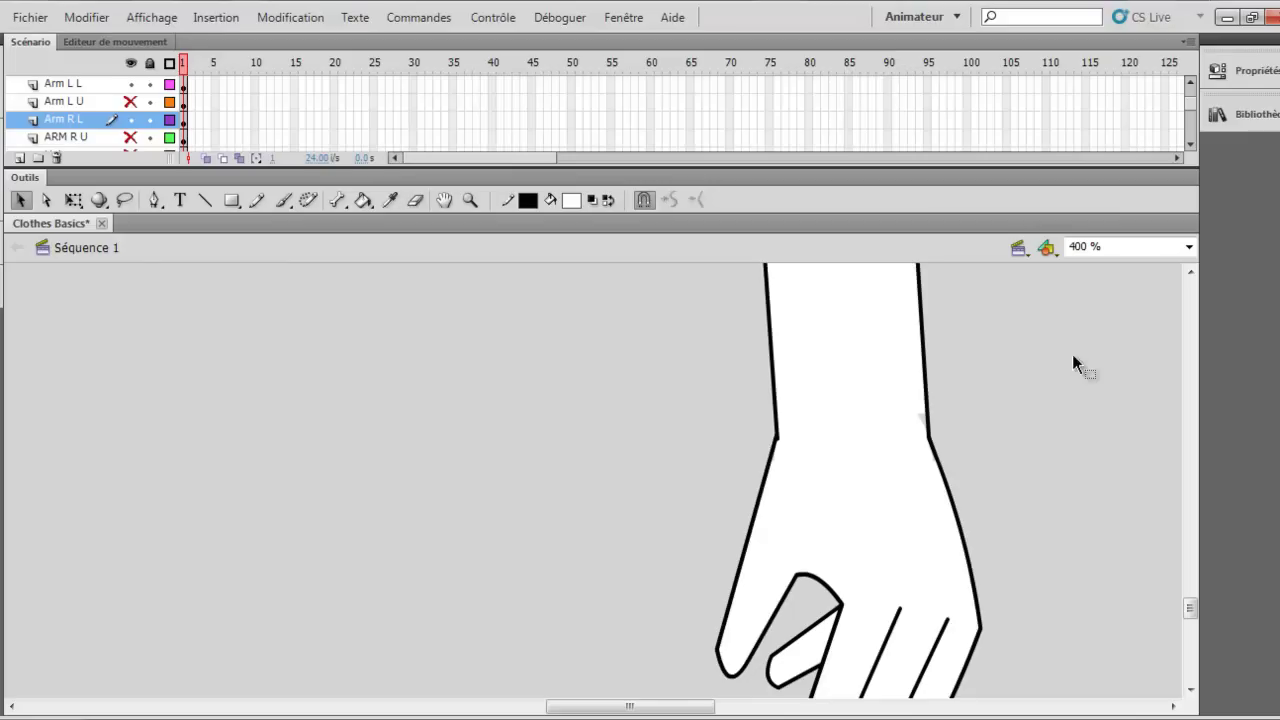
Make all the hidden layers of the character visible again
left_click_drag(640, 707, 602, 707)
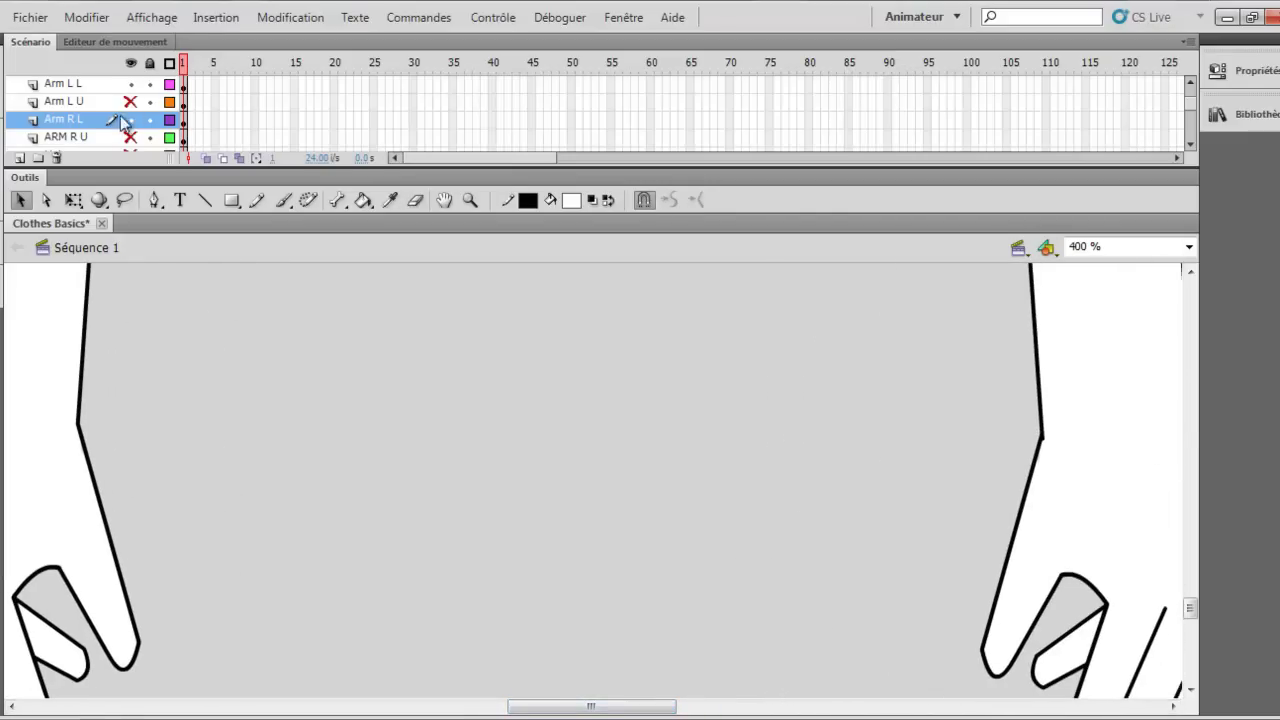
left_click(1189, 246)
left_click(1100, 340)
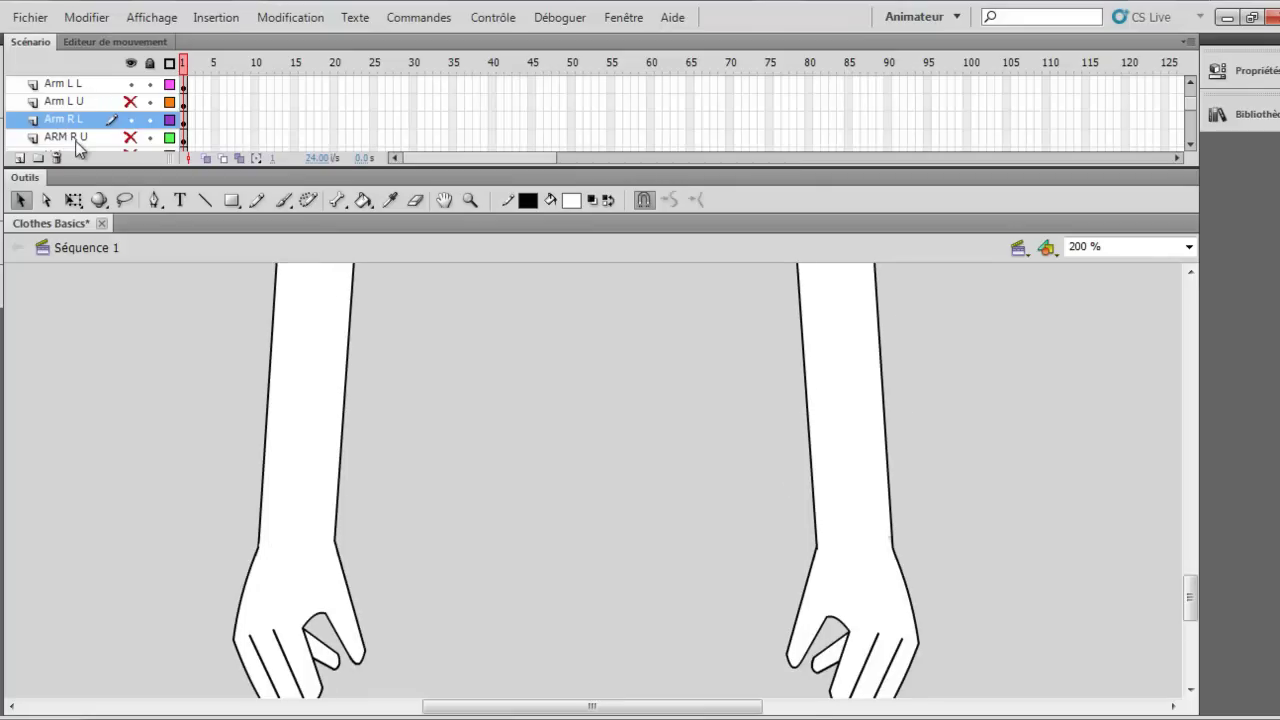
key("ctrl+z")
key("ctrl+z")
key("ctrl+z")
Examine the whole character with both hands attached at 50 % zoom
scroll(77, 145, "up", 13)
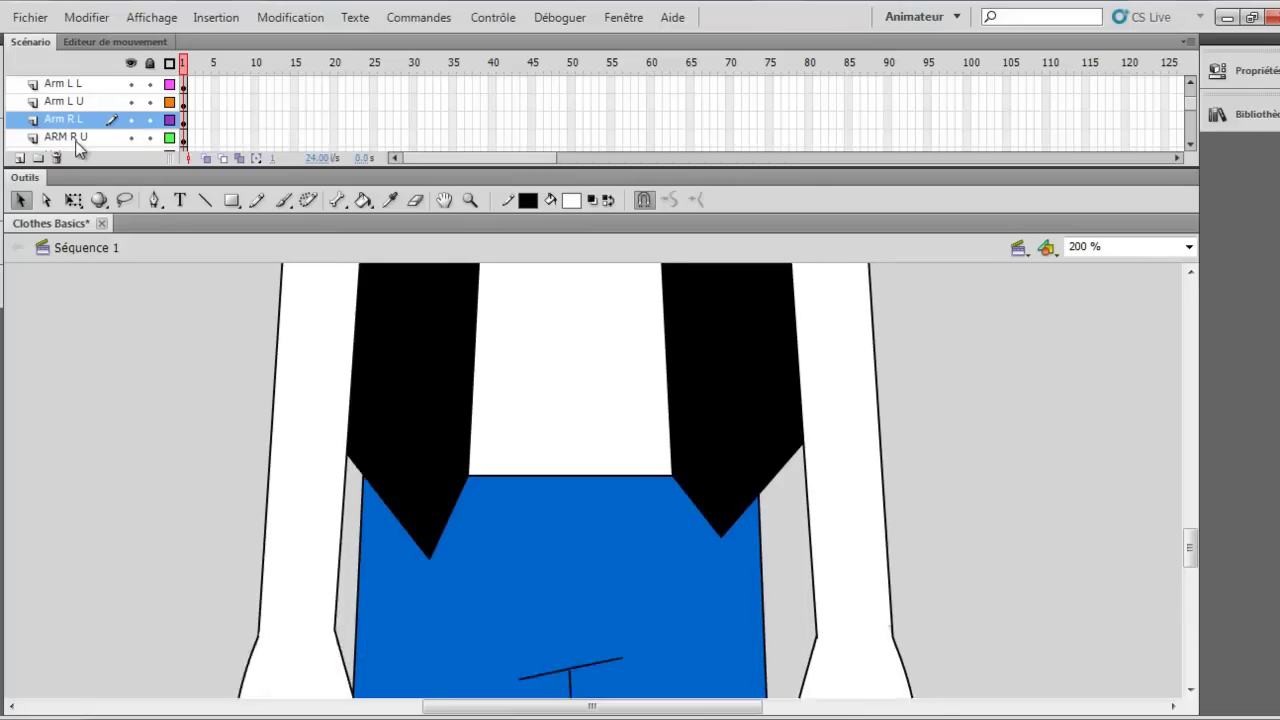
scroll(77, 145, "down", 1)
scroll(77, 145, "down", 6)
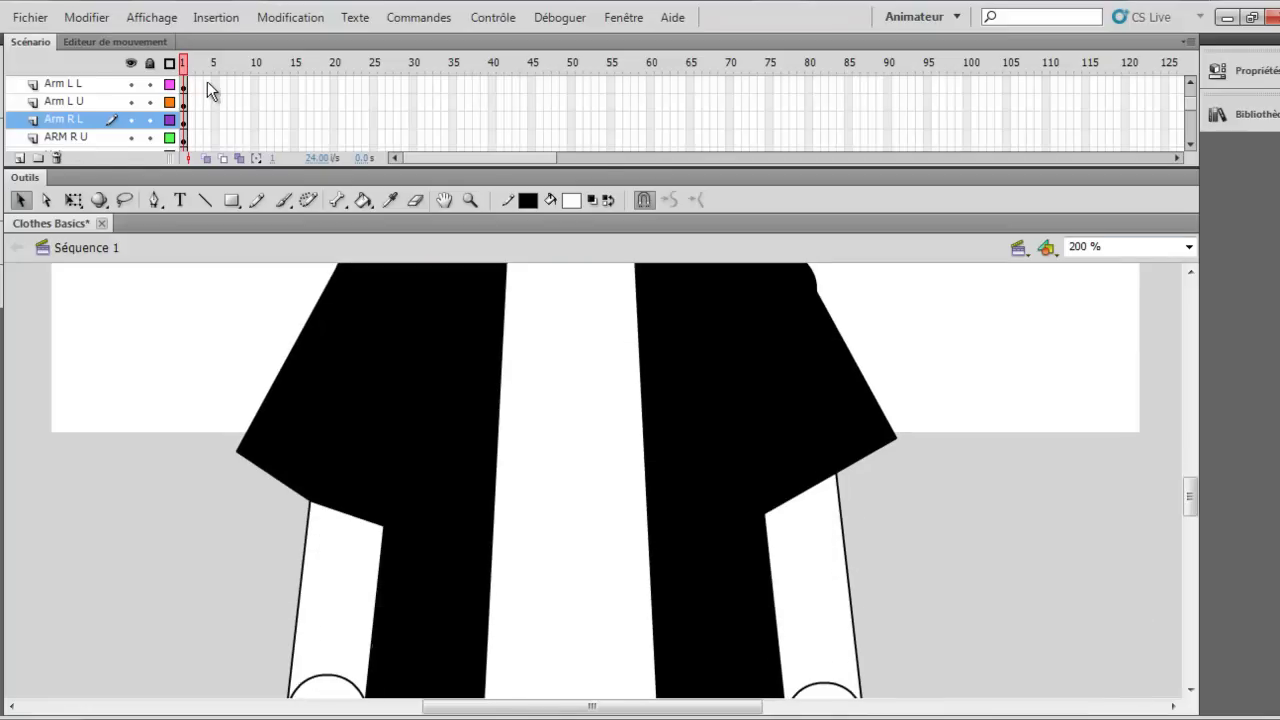
left_click(1188, 247)
key("Return")
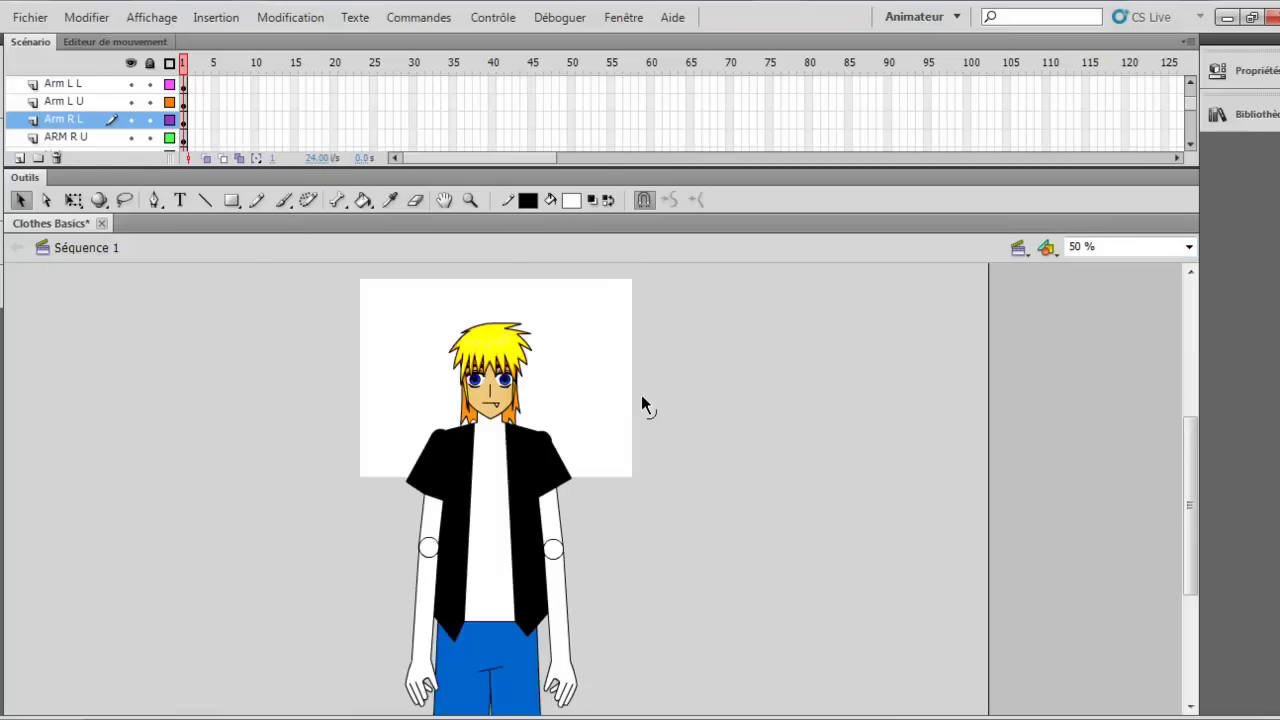
scroll(641, 400, "down", 3)
scroll(641, 400, "up", 3)
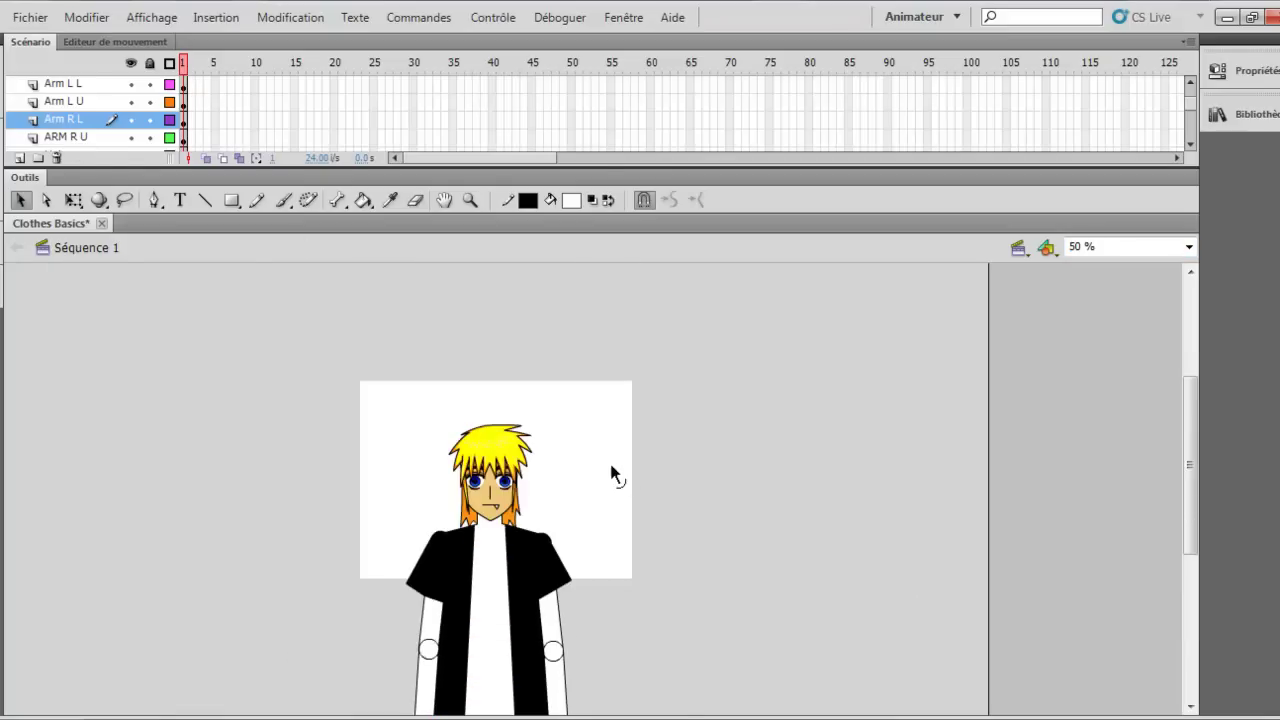
Inspect the character from head to legs, checking both hands beside the trousers at 400 % and 100 % zoom
scroll(612, 467, "down", 3)
scroll(640, 440, "up", 3)
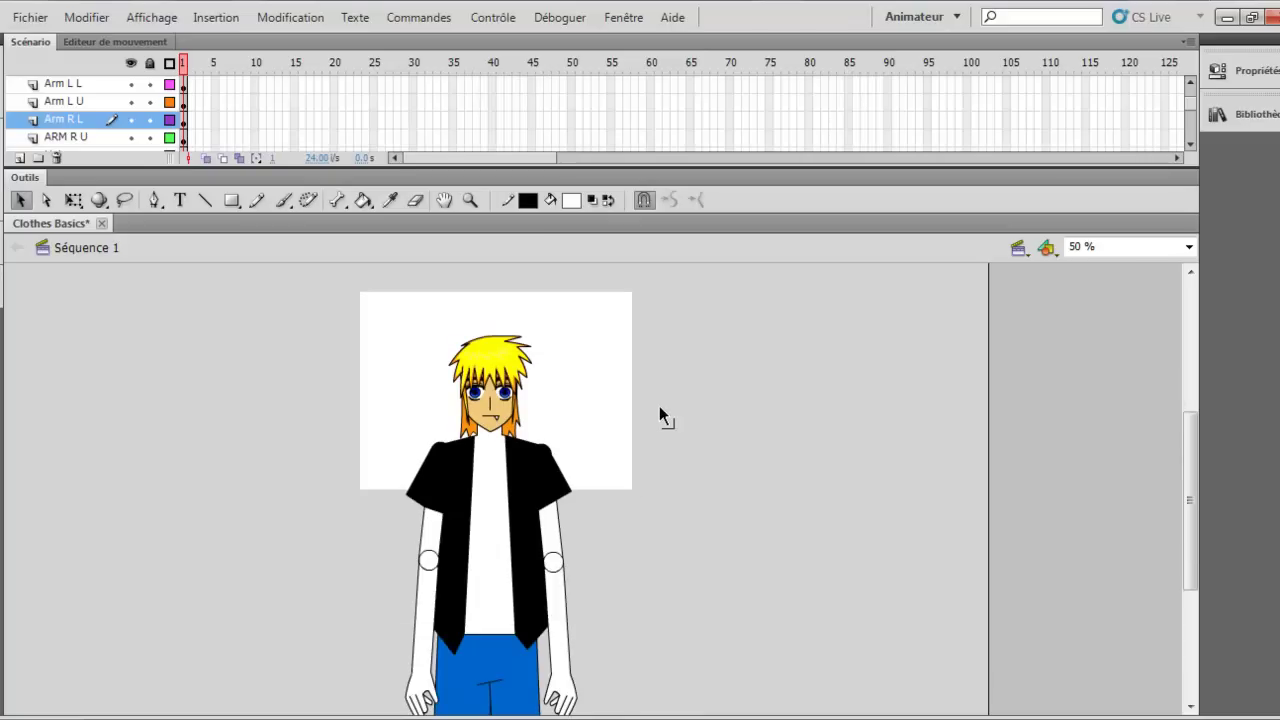
scroll(668, 415, "down", 3)
scroll(698, 428, "down", 1)
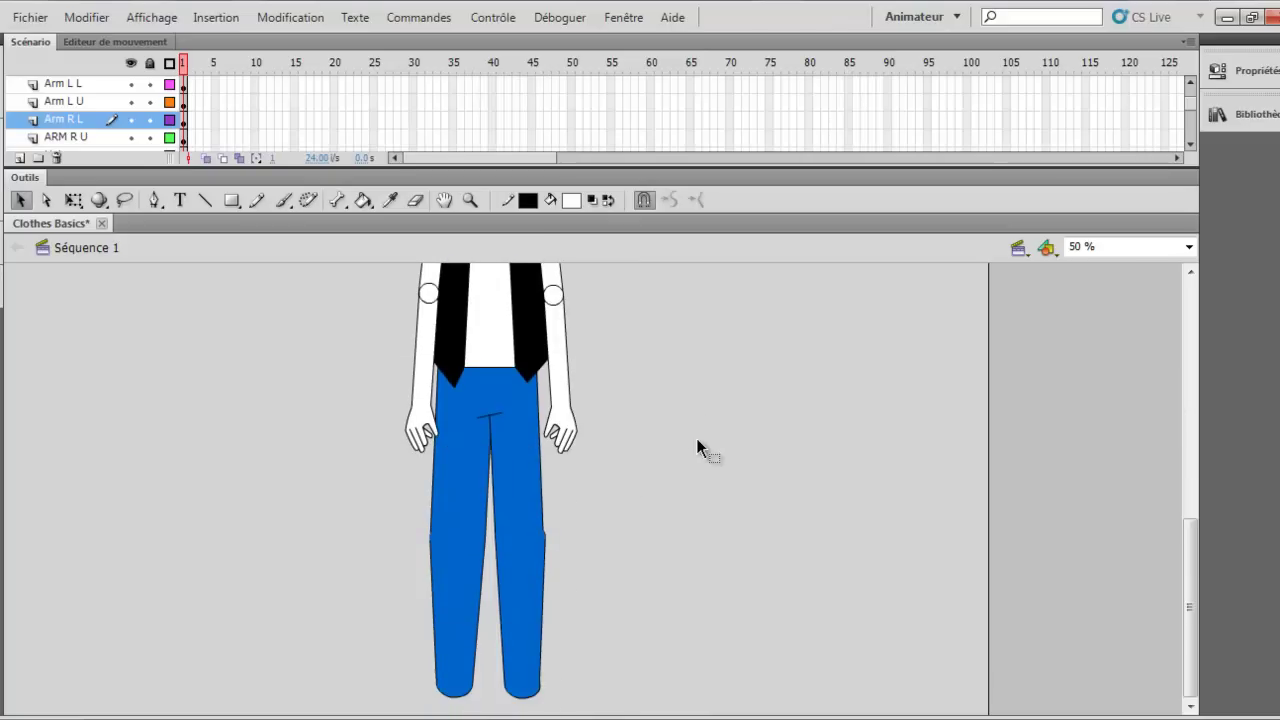
scroll(697, 439, "up", 2)
left_click(1188, 247)
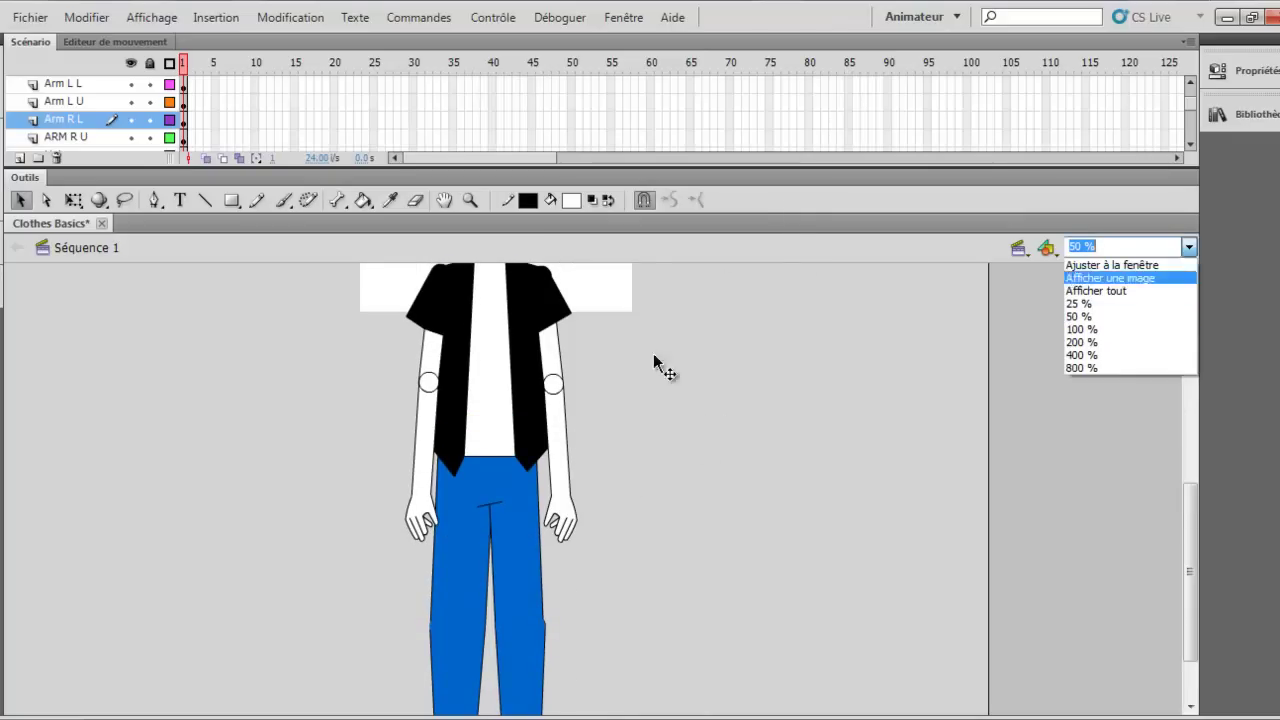
left_click(1082, 355)
scroll(620, 463, "down", 2)
scroll(616, 475, "up", 1)
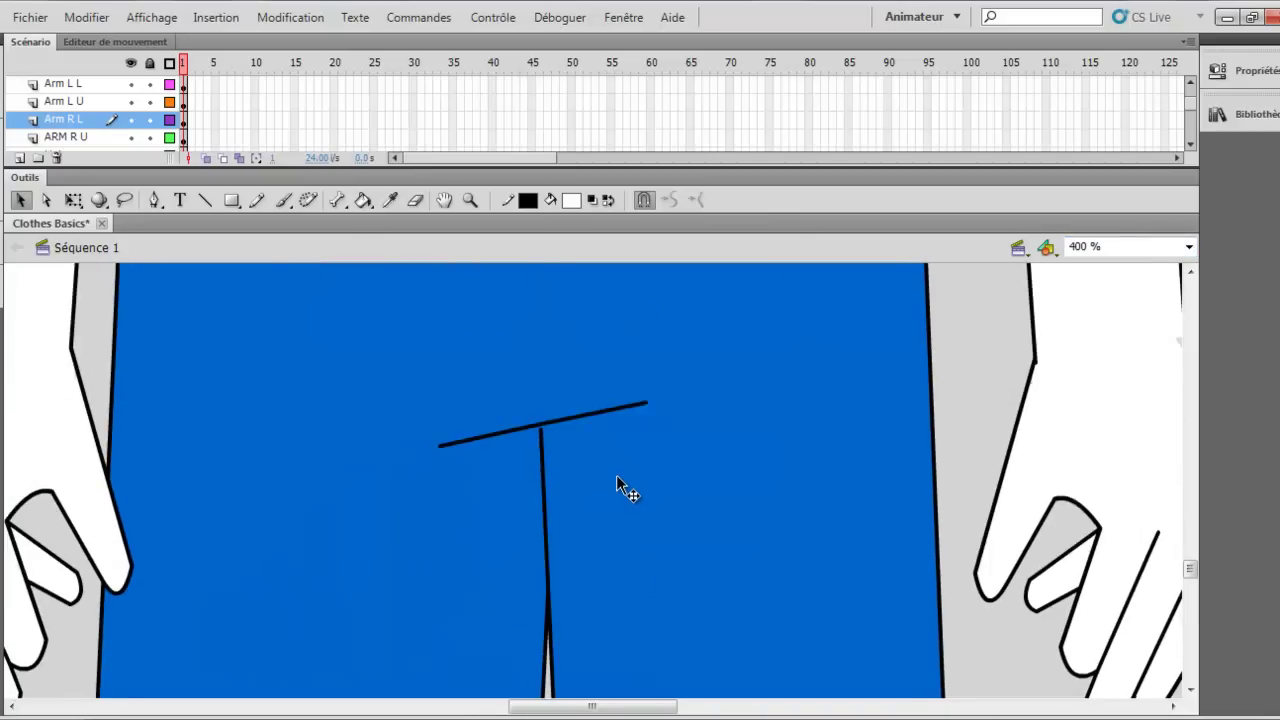
scroll(616, 475, "up", 2)
key("alt+Down")
key("Down")
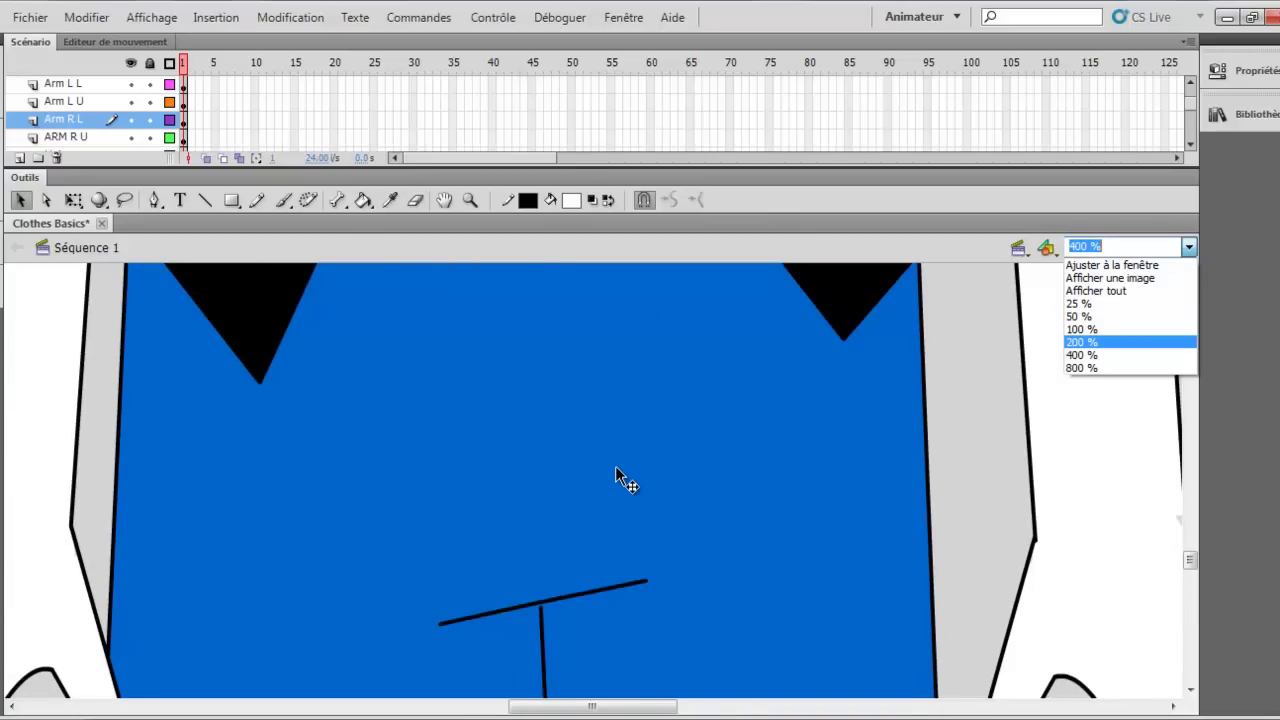
key("Up")
key("Return")
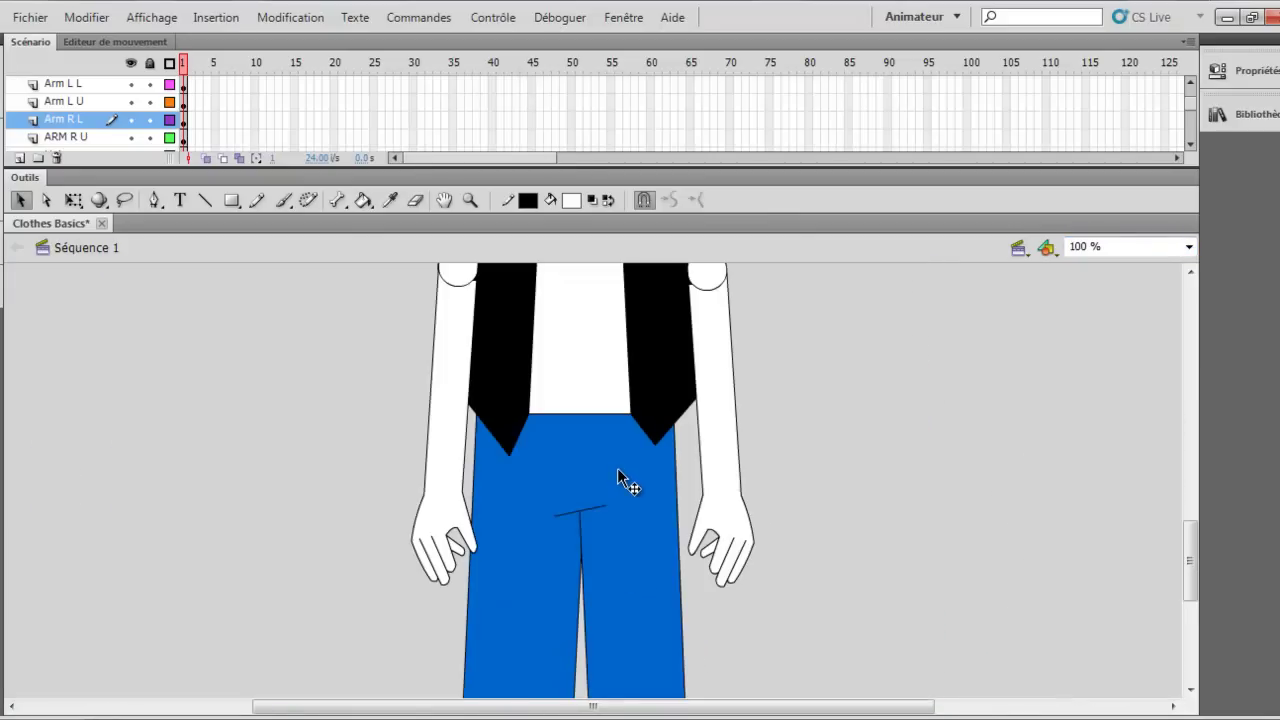